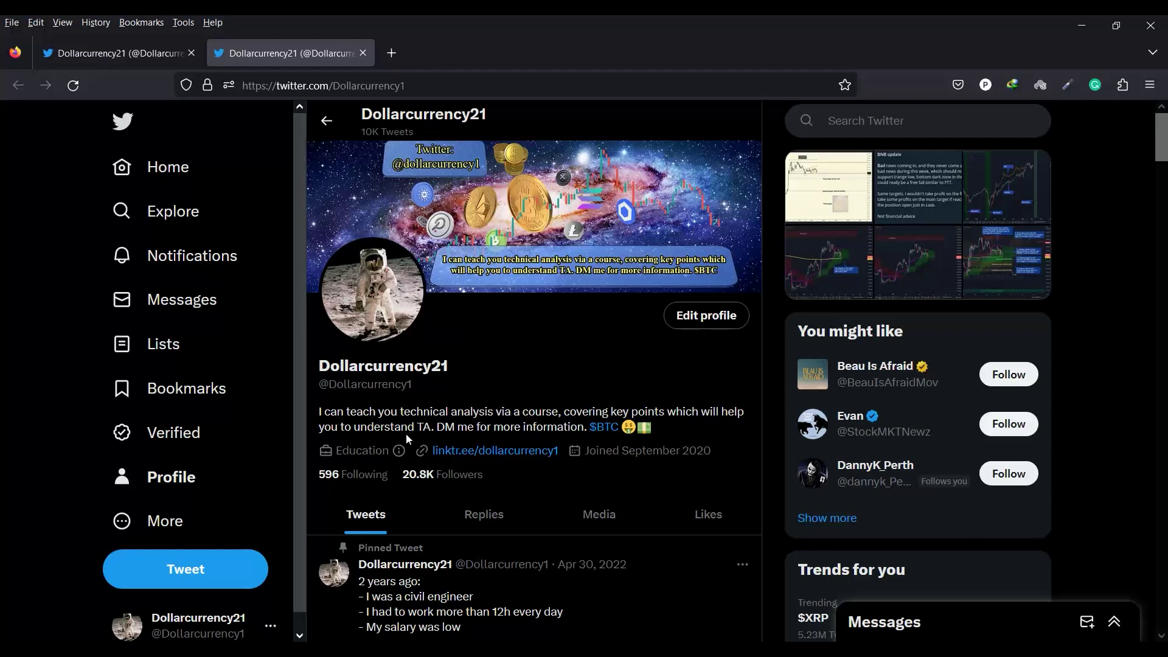
# Look through the recent Bitcoin chart analysis posts on the Dollarcurrency21 Twitter profile, down to early June
pyautogui.click(87, 59)
pyautogui.scroll(-1, 469, 365)
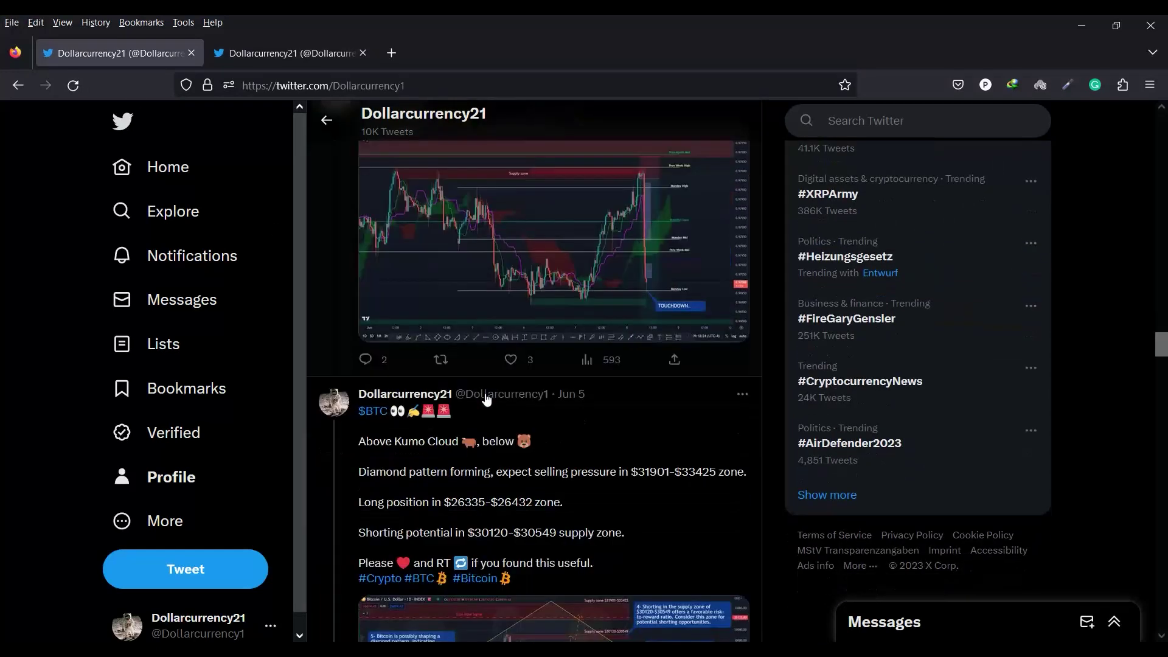
pyautogui.scroll(-15, 486, 398)
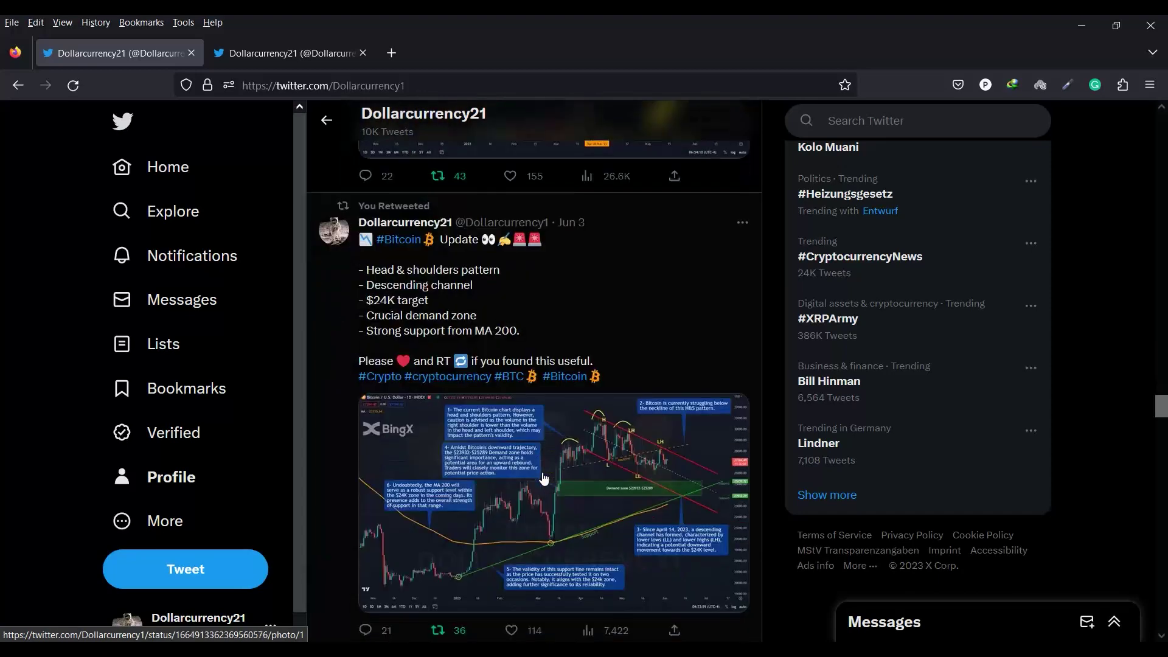
pyautogui.scroll(2, 543, 478)
pyautogui.scroll(-4, 543, 479)
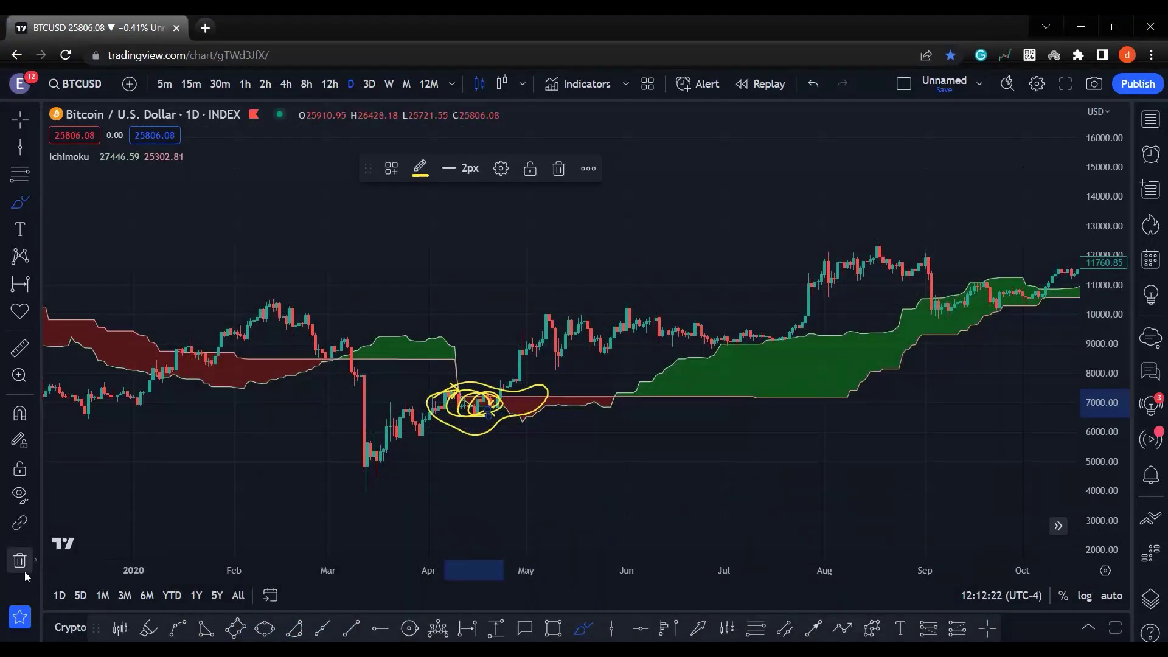
# Switch to the BTCUSD daily chart in TradingView, remove its 17 drawings, and show the latest price history in full screen
pyautogui.click(22, 569)
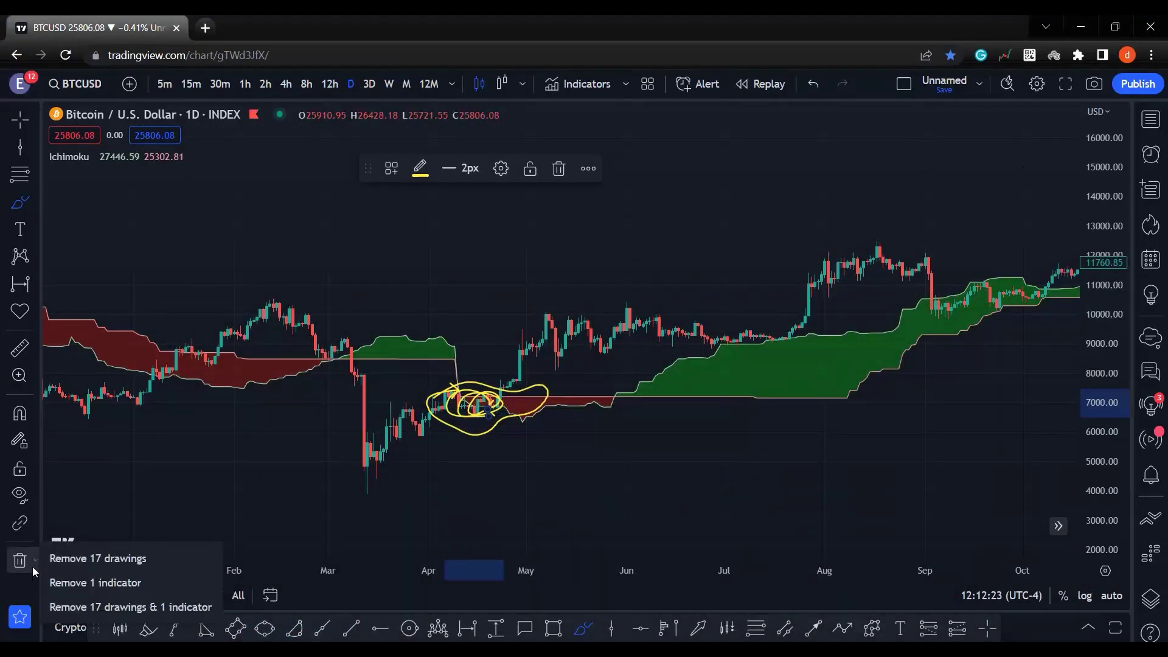
pyautogui.click(91, 556)
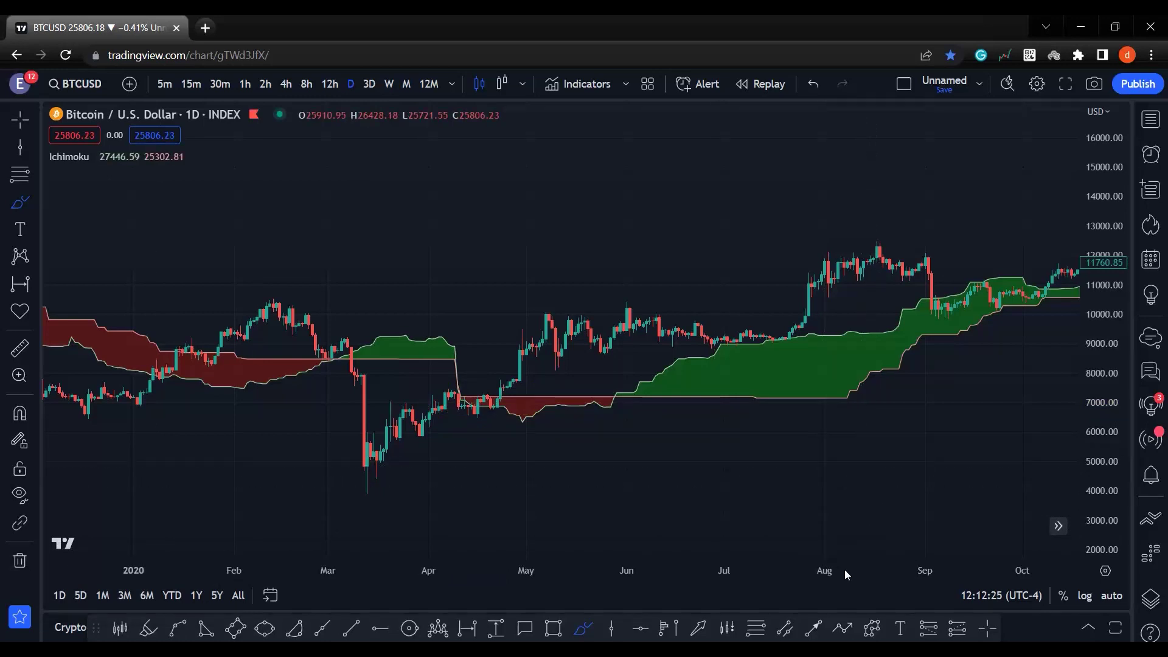
pyautogui.doubleClick(1093, 478)
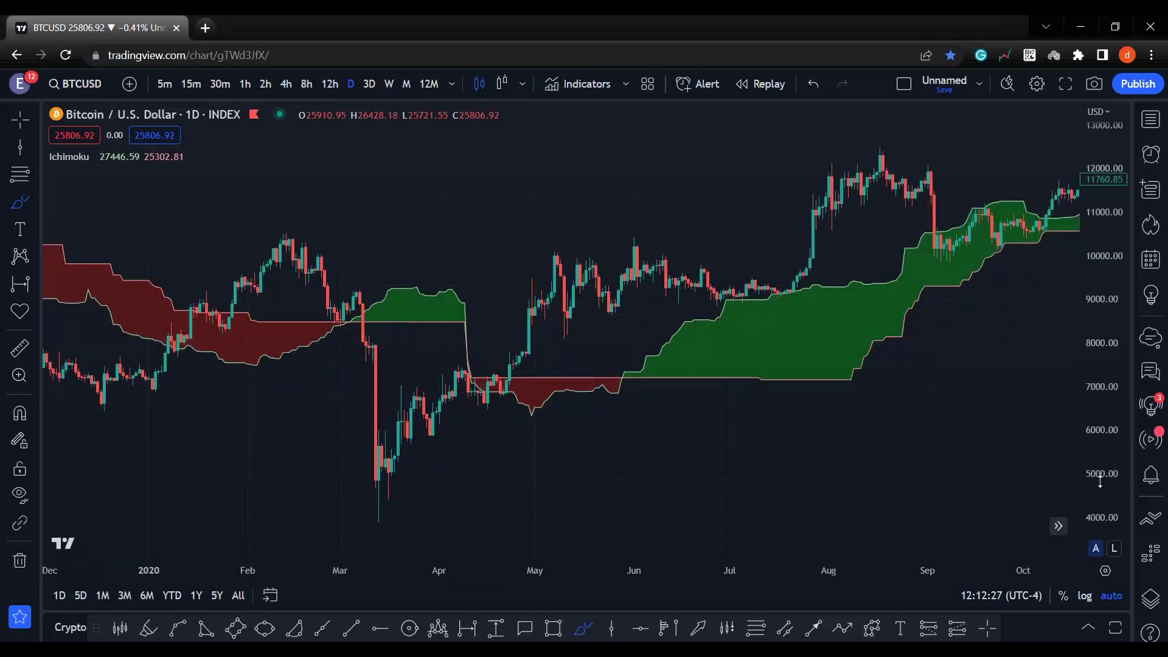
pyautogui.doubleClick(961, 580)
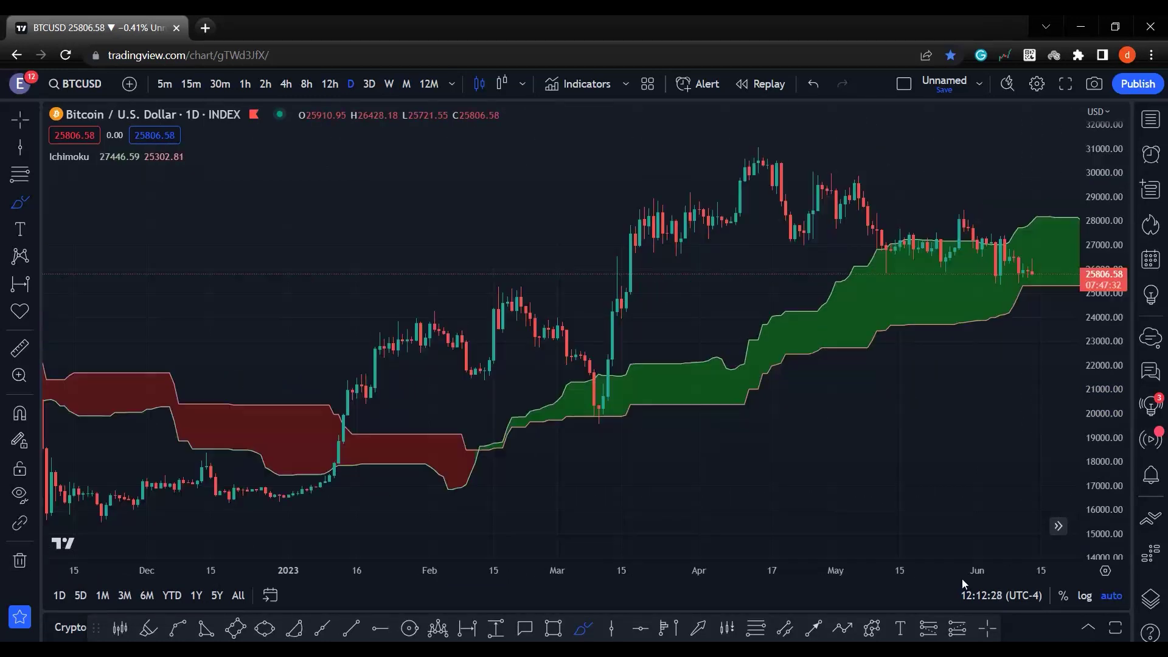
pyautogui.click(1065, 84)
pyautogui.moveTo(572, 625); pyautogui.dragTo(812, 619)
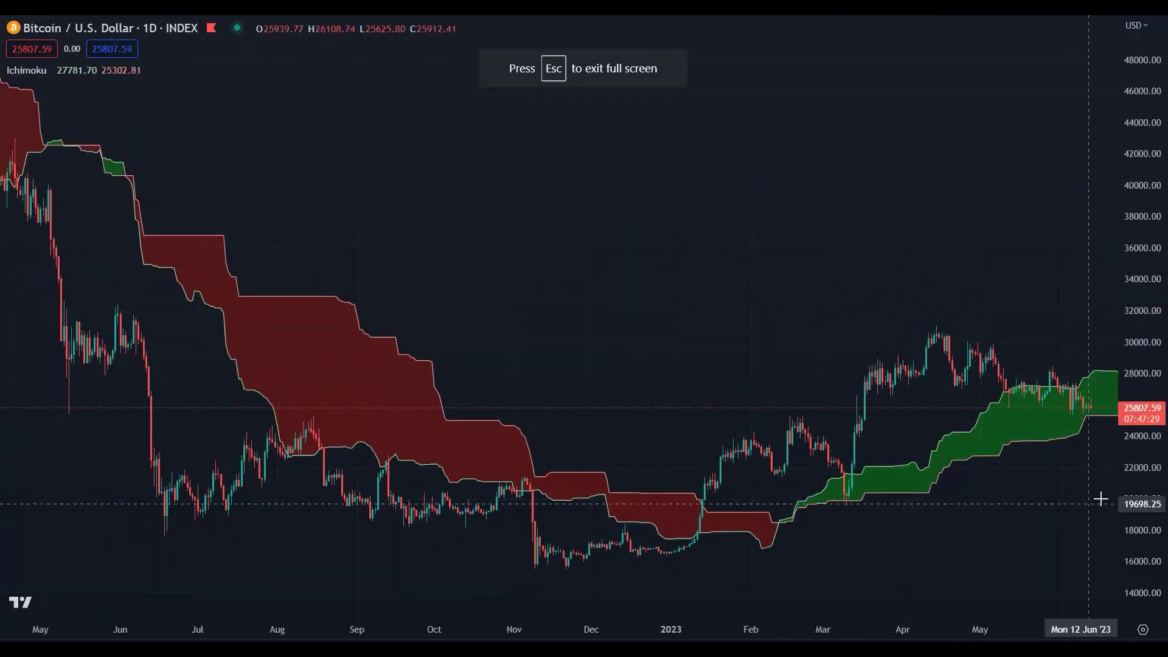
pyautogui.click(1026, 533)
pyautogui.moveTo(949, 517); pyautogui.dragTo(954, 519)
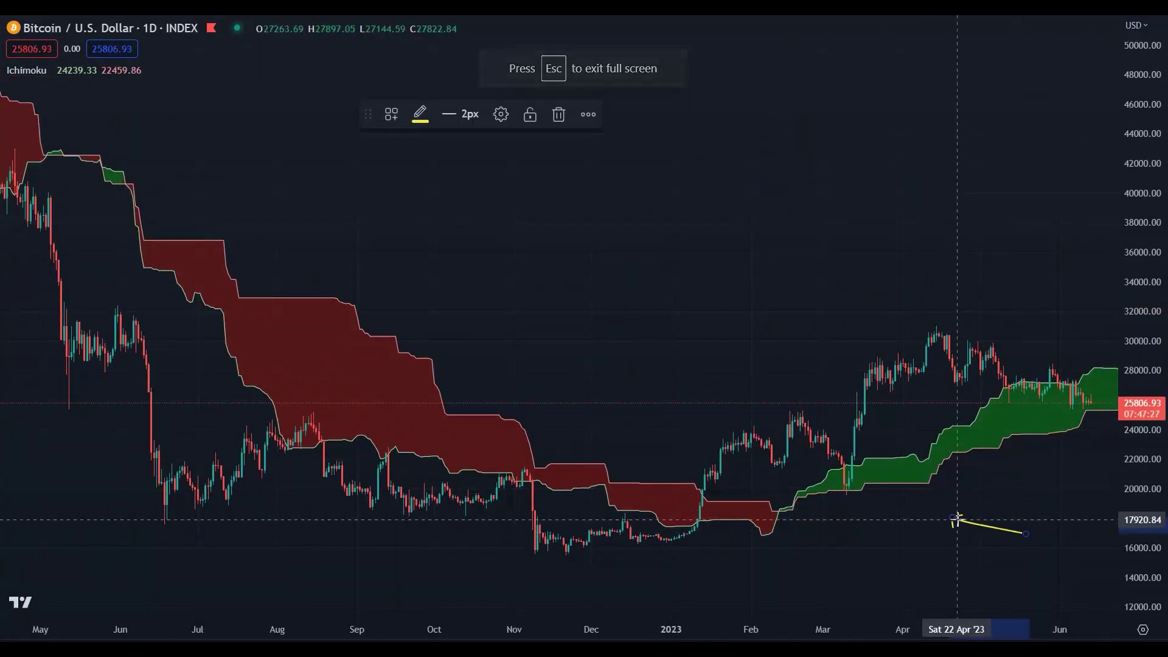
pyautogui.press('Delete')
pyautogui.moveTo(475, 216); pyautogui.dragTo(349, 365)
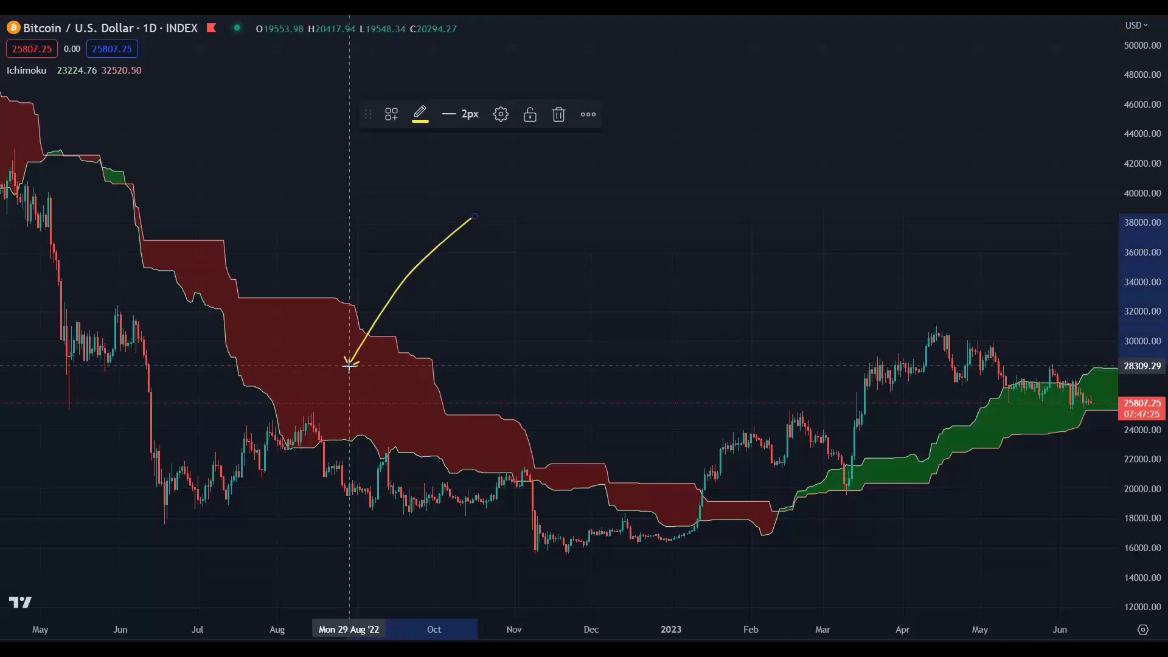
pyautogui.press('Delete')
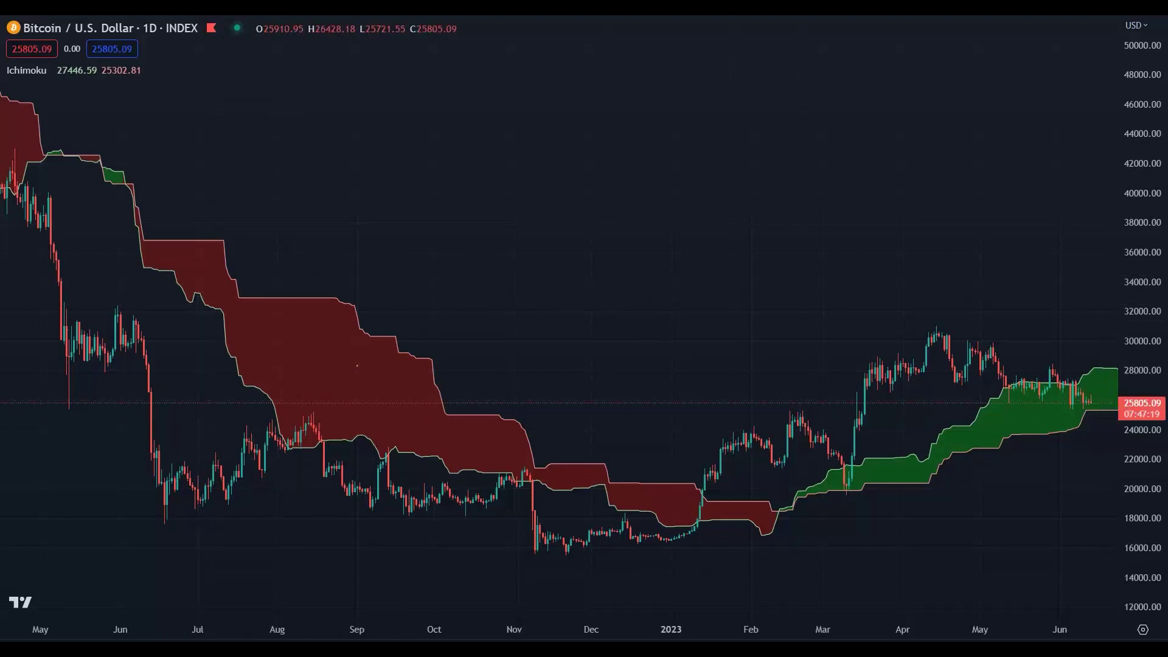
# Draw brush arrows to the upper and lower edges of the red cloud and the green cloud, and clear all four
pyautogui.moveTo(407, 220)
pyautogui.mouseDown()
pyautogui.moveTo(334, 269)
pyautogui.moveTo(324, 294)
pyautogui.mouseUp()
pyautogui.moveTo(182, 442); pyautogui.dragTo(237, 386)
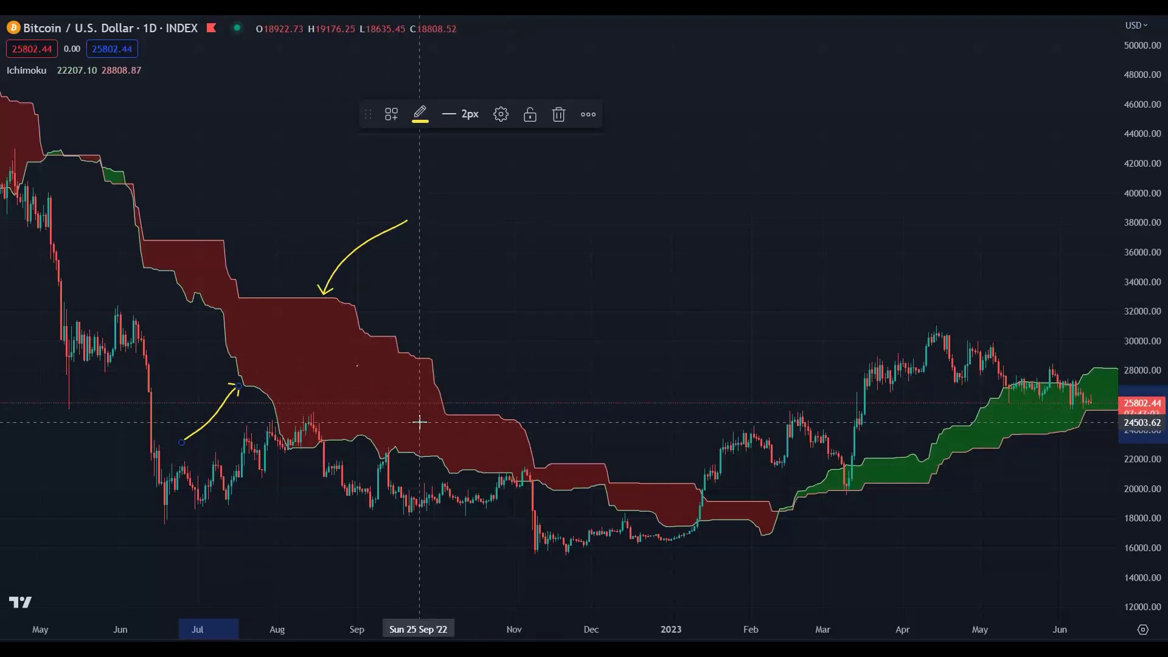
pyautogui.moveTo(869, 553); pyautogui.dragTo(906, 488)
pyautogui.moveTo(880, 400); pyautogui.dragTo(907, 444)
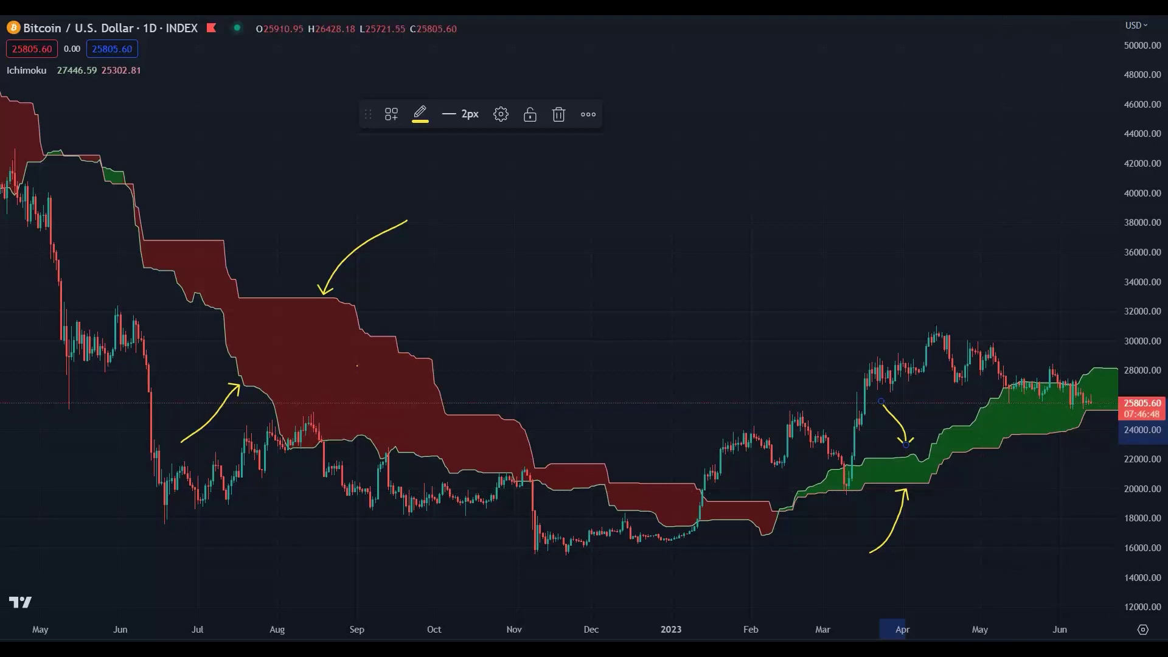
pyautogui.moveTo(1065, 537); pyautogui.dragTo(900, 547)
pyautogui.moveTo(816, 627); pyautogui.dragTo(773, 628)
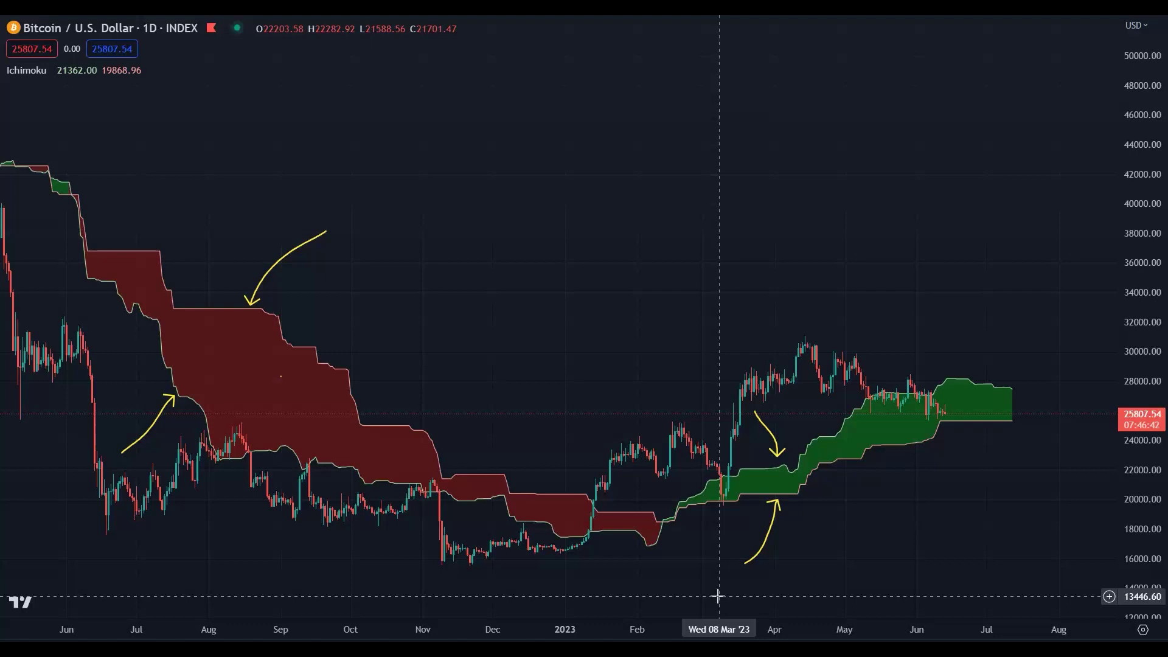
pyautogui.moveTo(717, 596); pyautogui.dragTo(785, 599)
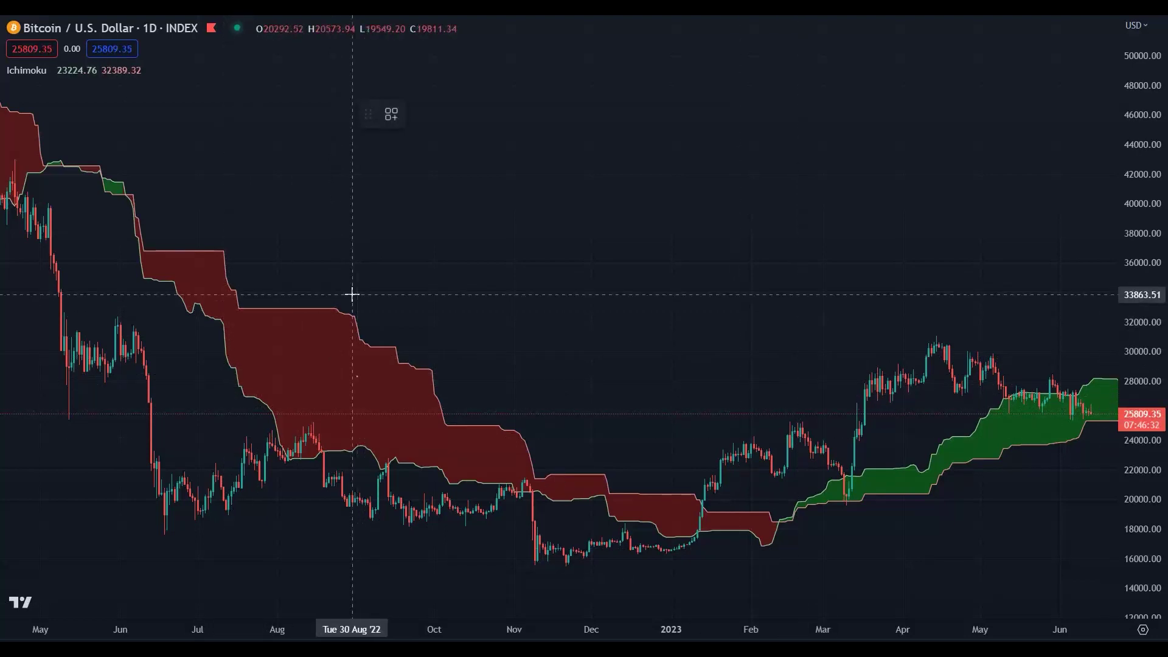
# Mark the red cloud's upper and lower edges and its thickness around August 2022 with brush arrows, and erase the marks
pyautogui.moveTo(404, 219)
pyautogui.mouseDown()
pyautogui.moveTo(341, 254)
pyautogui.moveTo(312, 301)
pyautogui.mouseUp()
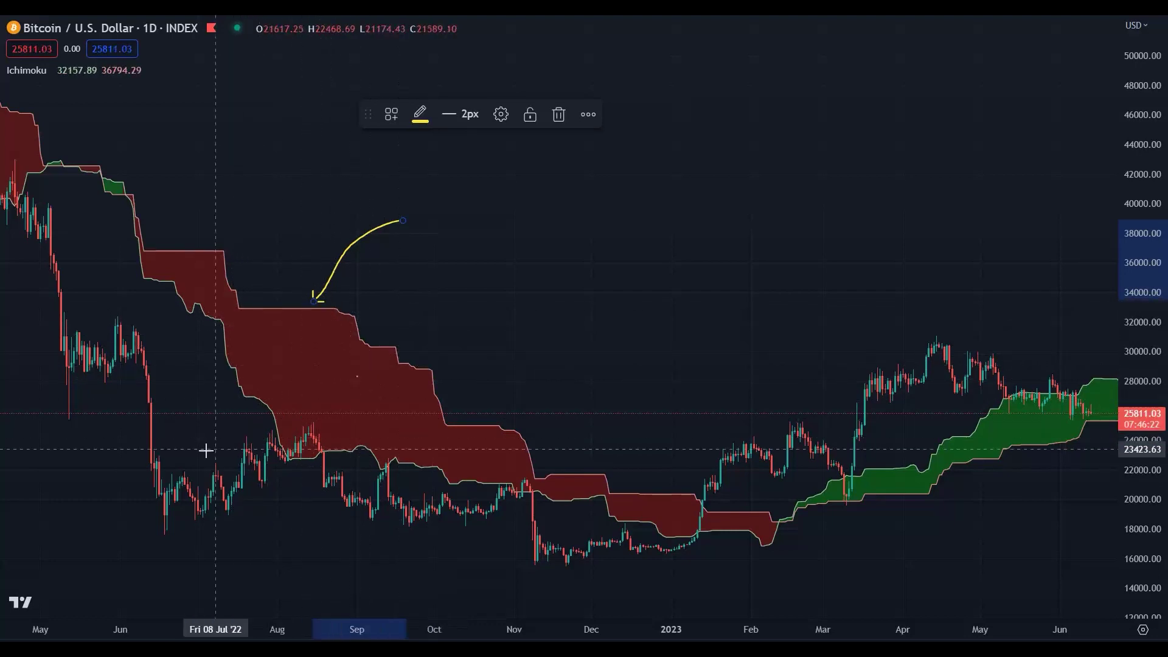
pyautogui.moveTo(185, 447); pyautogui.dragTo(250, 407)
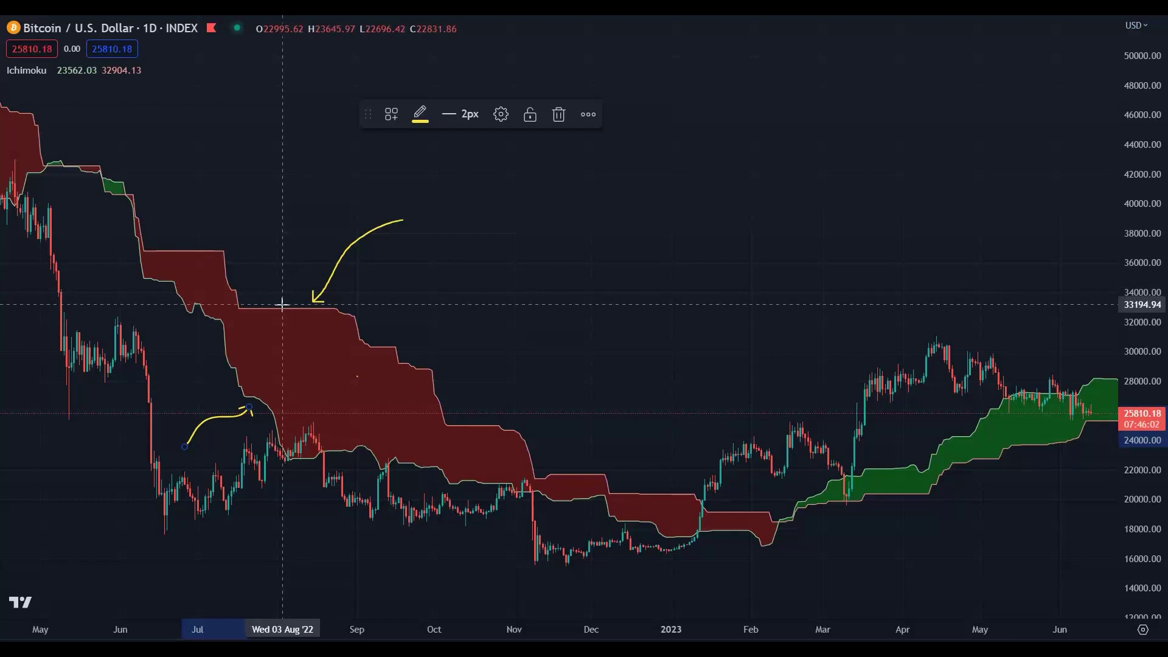
pyautogui.press('Delete')
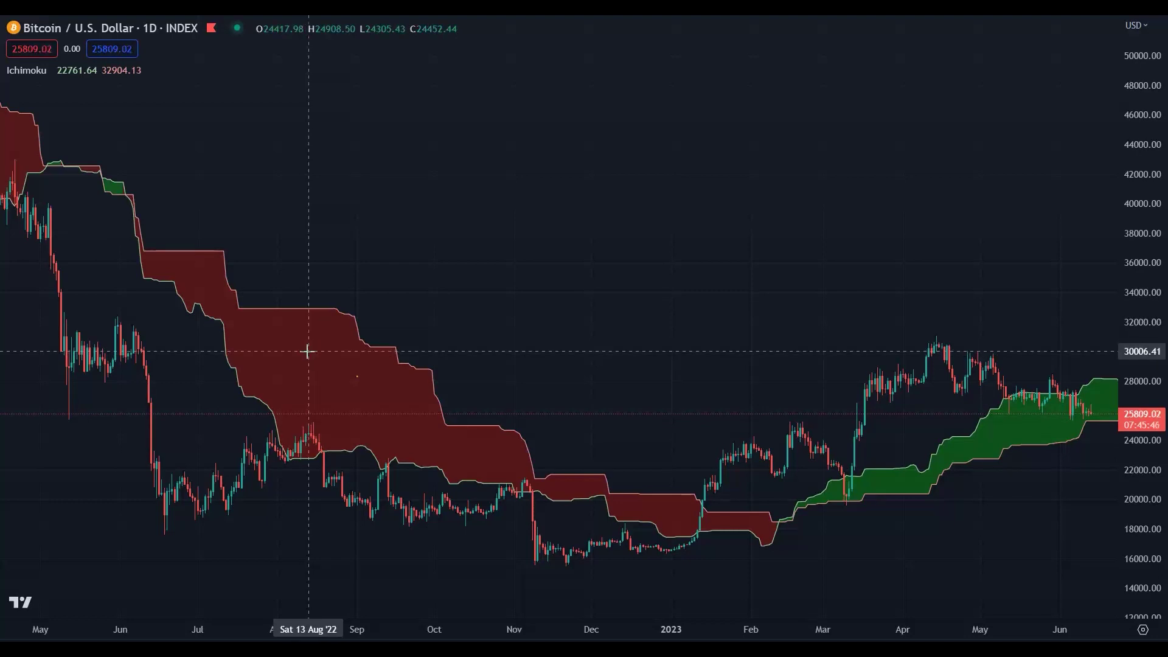
pyautogui.moveTo(332, 336)
pyautogui.mouseDown()
pyautogui.moveTo(289, 378)
pyautogui.moveTo(389, 414)
pyautogui.moveTo(206, 346)
pyautogui.moveTo(337, 387)
pyautogui.mouseUp()
pyautogui.press('Delete')
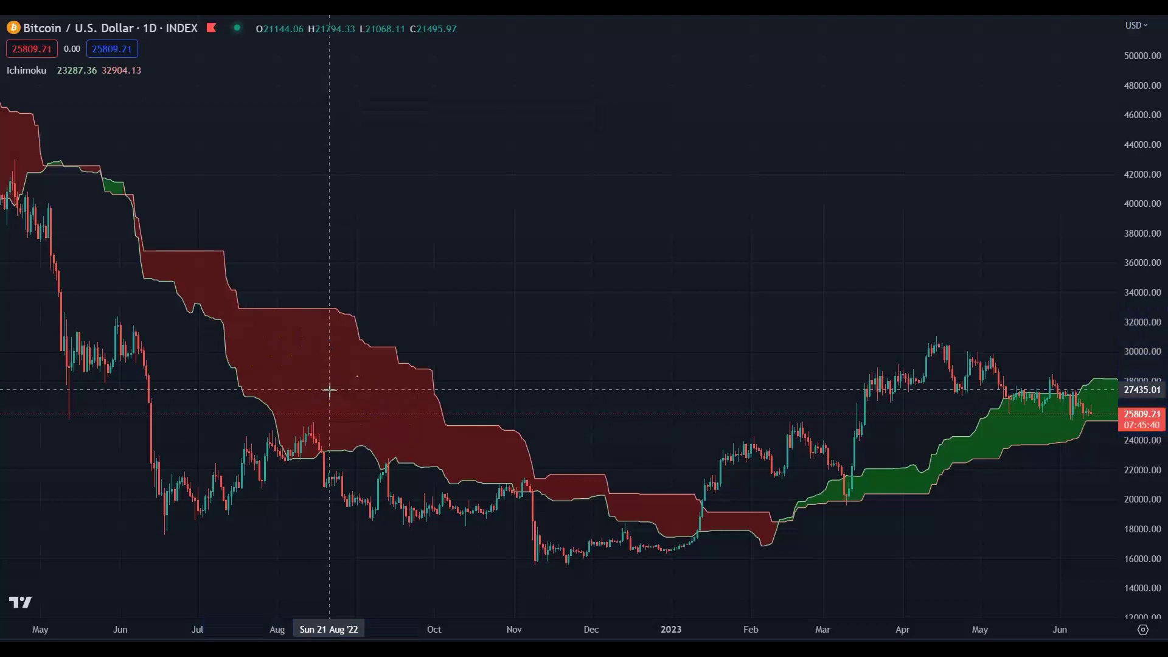
# Circle the thin red cloud between mid-December 2022 and February 2023, and erase the circles
pyautogui.moveTo(673, 514)
pyautogui.mouseDown()
pyautogui.moveTo(714, 532)
pyautogui.moveTo(760, 535)
pyautogui.moveTo(777, 522)
pyautogui.mouseUp()
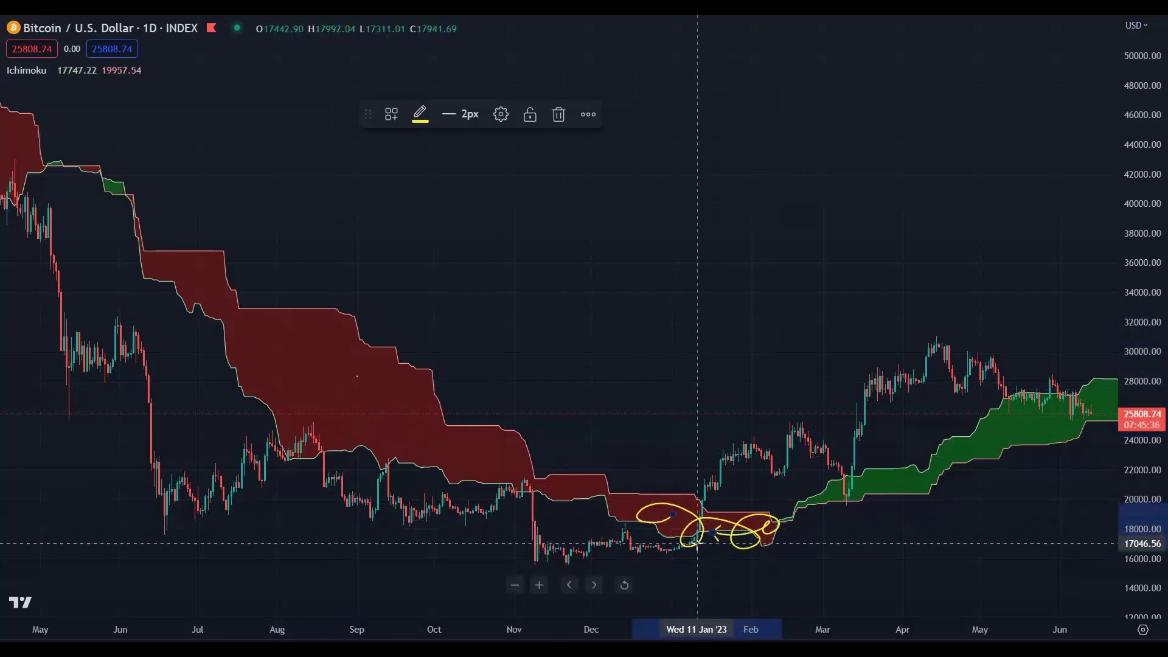
pyautogui.moveTo(646, 498)
pyautogui.mouseDown()
pyautogui.moveTo(787, 490)
pyautogui.moveTo(705, 541)
pyautogui.moveTo(678, 543)
pyautogui.mouseUp()
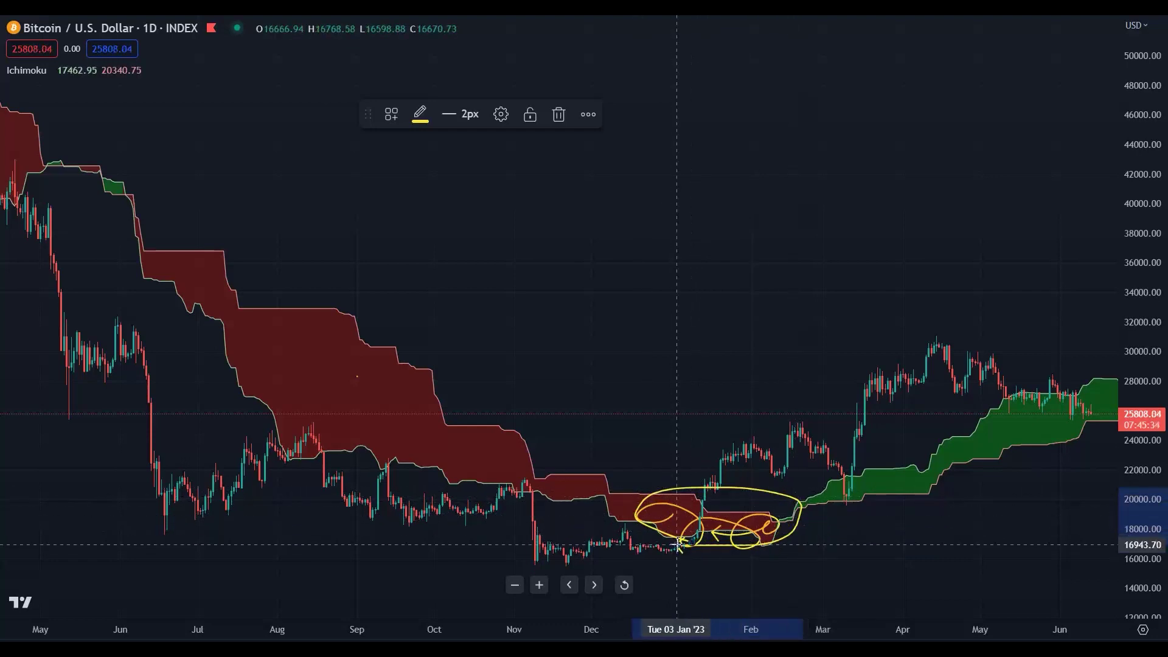
pyautogui.press('Delete')
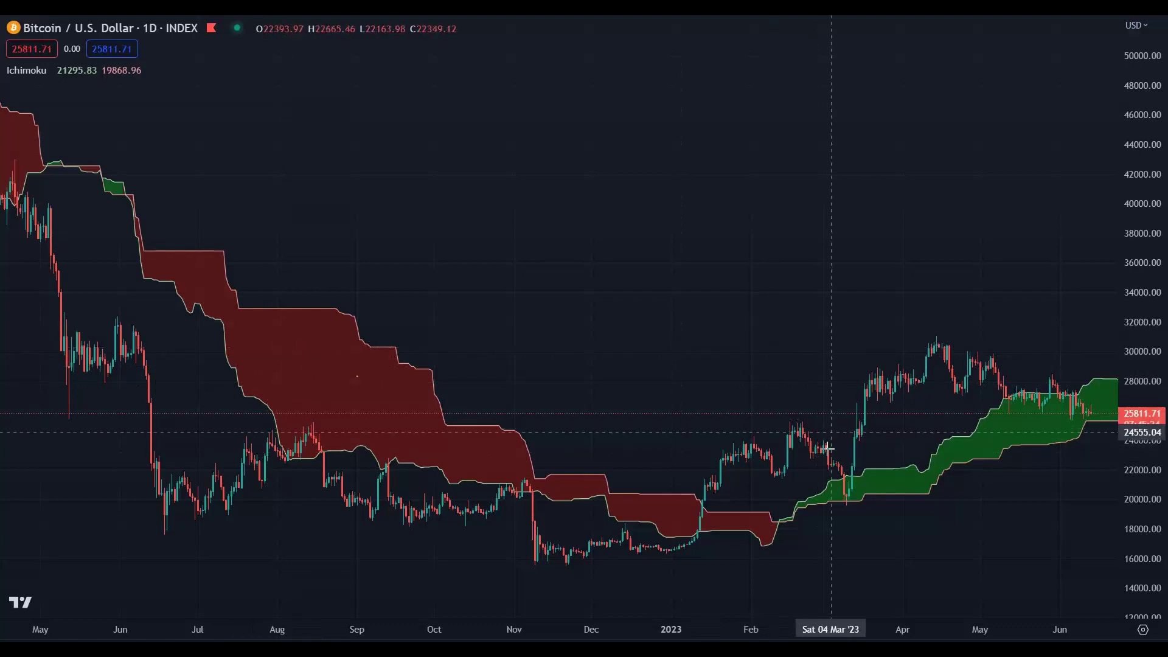
# Circle the February 2023 price swing and draw four upward arrows to the green cloud between March and June 2023
pyautogui.moveTo(817, 394)
pyautogui.mouseDown()
pyautogui.moveTo(804, 464)
pyautogui.moveTo(749, 435)
pyautogui.moveTo(830, 386)
pyautogui.mouseUp()
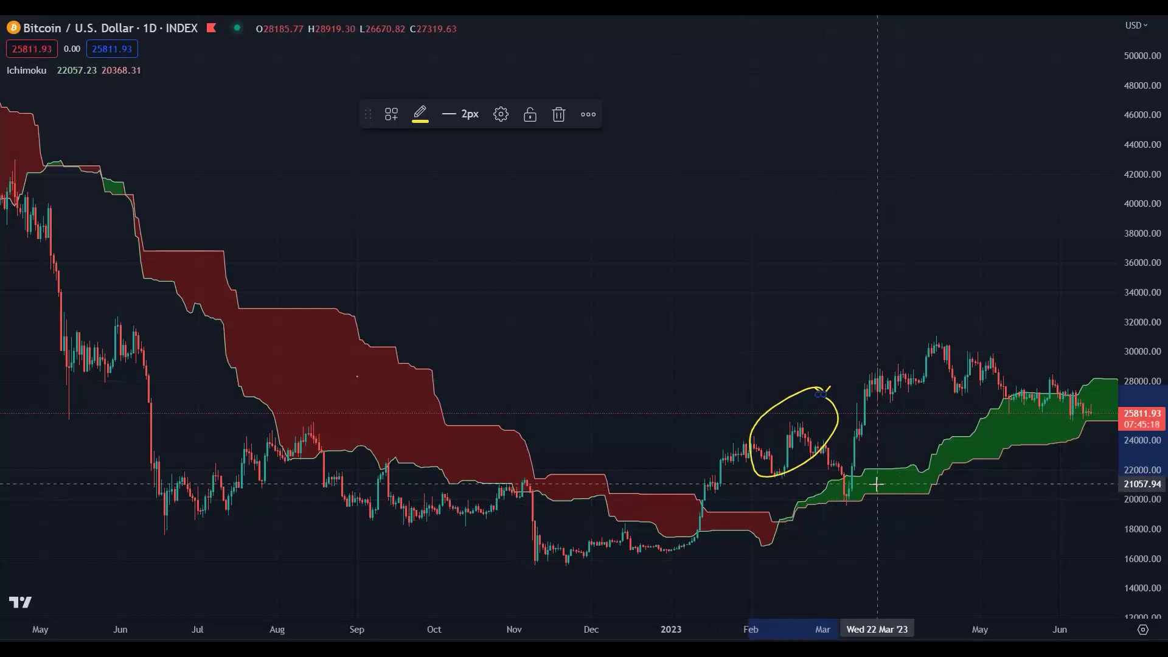
pyautogui.moveTo(854, 576); pyautogui.dragTo(863, 501)
pyautogui.moveTo(922, 531); pyautogui.dragTo(933, 485)
pyautogui.moveTo(993, 538); pyautogui.dragTo(1003, 448)
pyautogui.moveTo(1039, 522); pyautogui.dragTo(1064, 439)
# Draw three arrows into the red cloud between August and October 2022, and remove all brush annotations from the chart
pyautogui.moveTo(539, 365); pyautogui.dragTo(461, 435)
pyautogui.moveTo(494, 329); pyautogui.dragTo(377, 407)
pyautogui.moveTo(398, 290); pyautogui.dragTo(273, 379)
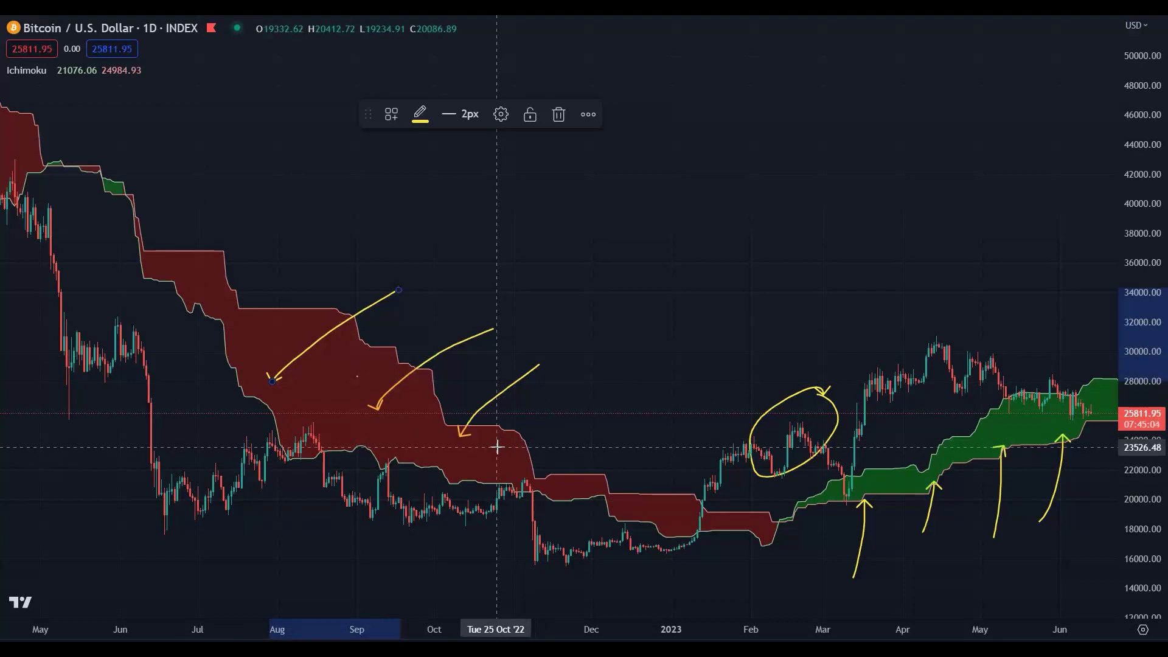
pyautogui.press('Delete')
pyautogui.hotkey('ctrl', 'z')
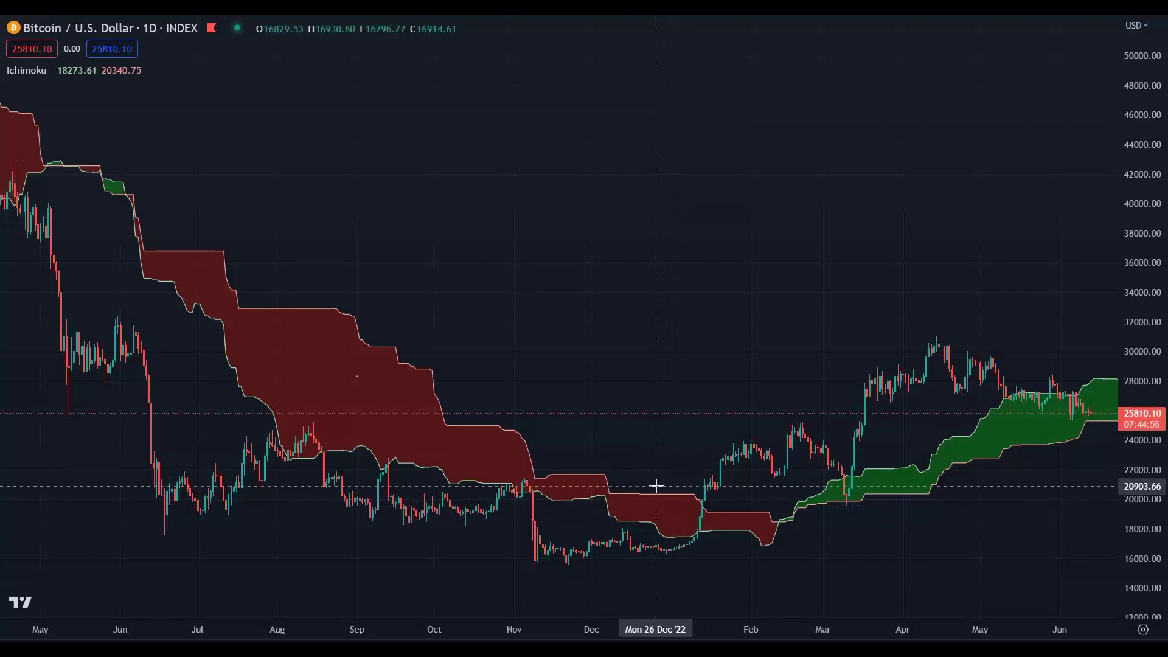
# Circle the thin January 2023 cloud and the thick August 2022 cloud, add three strokes near the 2022 price decline, and undo all of them
pyautogui.moveTo(658, 485)
pyautogui.mouseDown()
pyautogui.moveTo(739, 487)
pyautogui.moveTo(754, 526)
pyautogui.moveTo(730, 550)
pyautogui.moveTo(646, 543)
pyautogui.moveTo(637, 517)
pyautogui.moveTo(685, 485)
pyautogui.mouseUp()
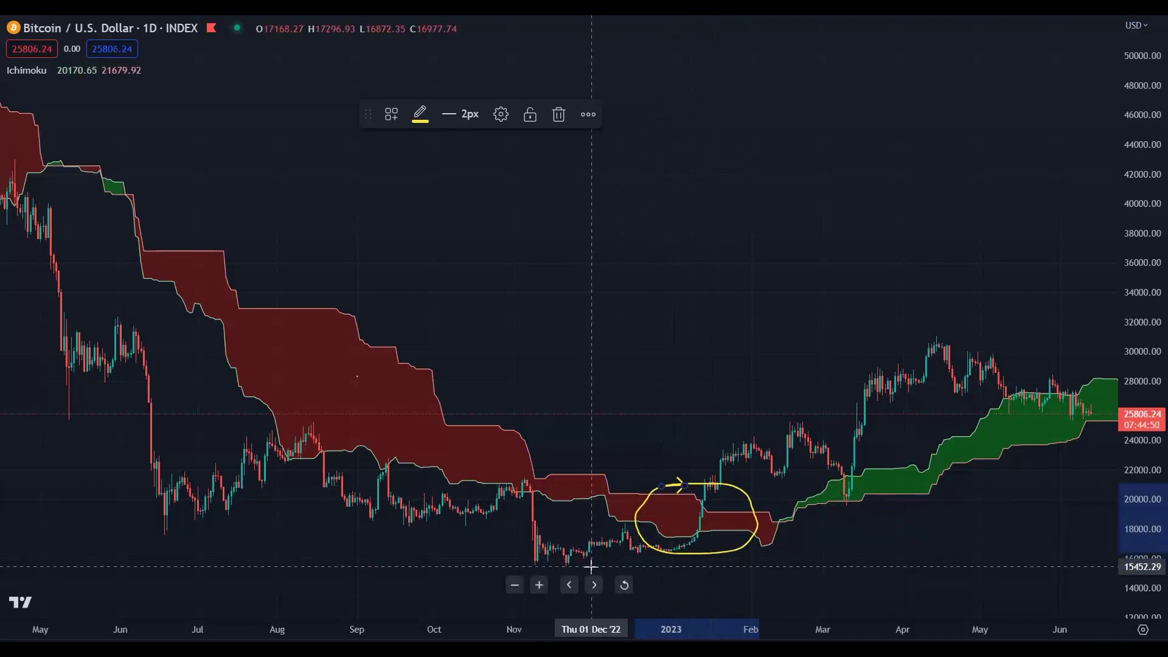
pyautogui.moveTo(277, 329)
pyautogui.mouseDown()
pyautogui.moveTo(383, 413)
pyautogui.moveTo(311, 453)
pyautogui.moveTo(277, 319)
pyautogui.moveTo(374, 350)
pyautogui.moveTo(347, 444)
pyautogui.moveTo(275, 415)
pyautogui.moveTo(298, 350)
pyautogui.moveTo(334, 396)
pyautogui.moveTo(315, 391)
pyautogui.mouseUp()
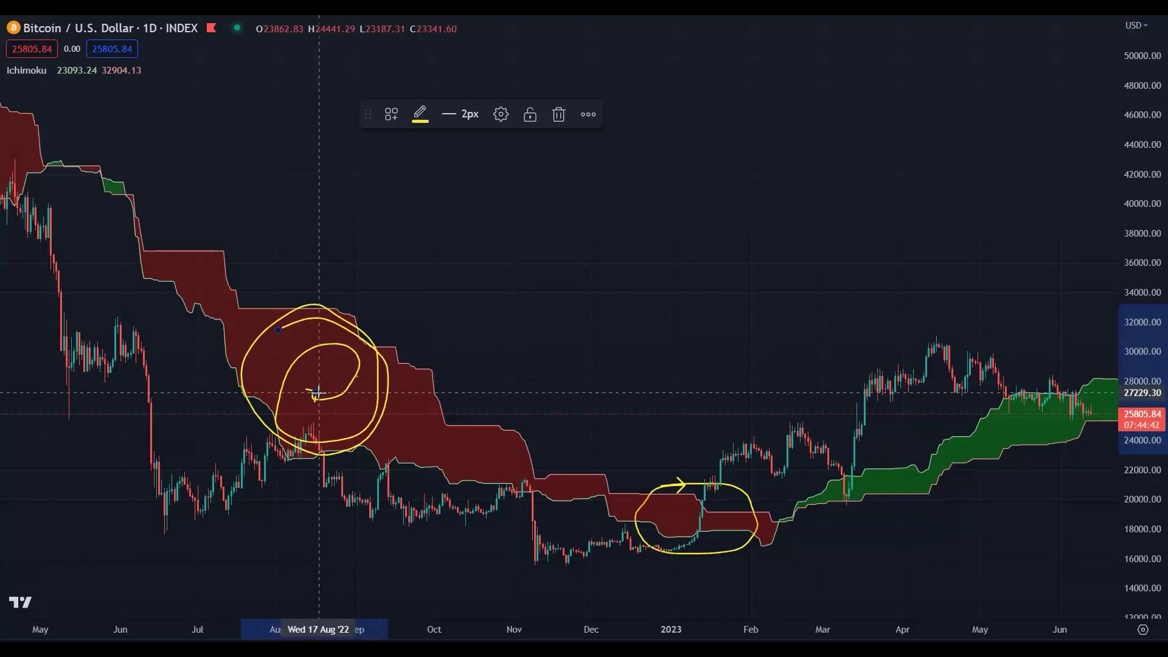
pyautogui.moveTo(167, 510)
pyautogui.mouseDown()
pyautogui.moveTo(255, 467)
pyautogui.moveTo(308, 412)
pyautogui.moveTo(325, 419)
pyautogui.moveTo(381, 529)
pyautogui.mouseUp()
pyautogui.moveTo(390, 458); pyautogui.dragTo(463, 539)
pyautogui.moveTo(531, 483); pyautogui.dragTo(570, 577)
pyautogui.hotkey('ctrl', 'z')
pyautogui.hotkey('ctrl', 'z')
pyautogui.hotkey('ctrl', 'z')
pyautogui.hotkey('ctrl', 'z')
pyautogui.hotkey('ctrl', 'z')
pyautogui.hotkey('ctrl', 'z')
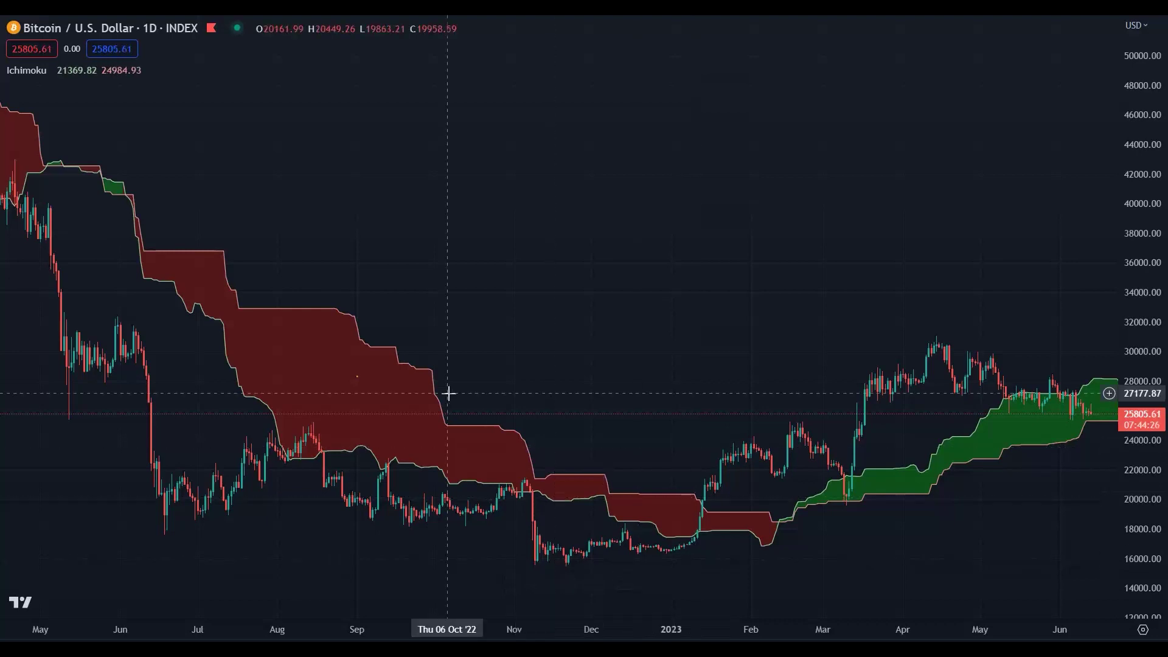
# Outline the 2022 price action below the red cloud and the January to May 2023 price action above the cloud
pyautogui.moveTo(40, 244)
pyautogui.mouseDown()
pyautogui.moveTo(114, 270)
pyautogui.moveTo(49, 240)
pyautogui.mouseUp()
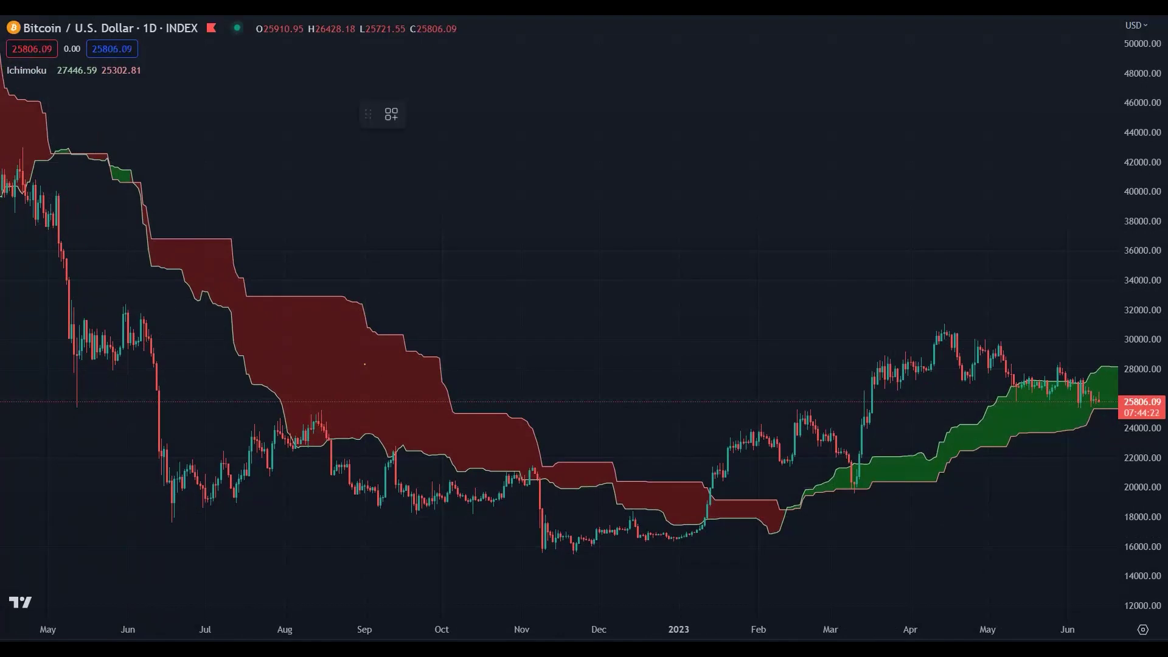
pyautogui.click(27, 259)
pyautogui.moveTo(46, 275)
pyautogui.mouseDown()
pyautogui.moveTo(146, 329)
pyautogui.moveTo(240, 409)
pyautogui.moveTo(391, 464)
pyautogui.moveTo(578, 505)
pyautogui.moveTo(529, 564)
pyautogui.moveTo(221, 563)
pyautogui.moveTo(53, 425)
pyautogui.moveTo(23, 275)
pyautogui.moveTo(40, 258)
pyautogui.mouseUp()
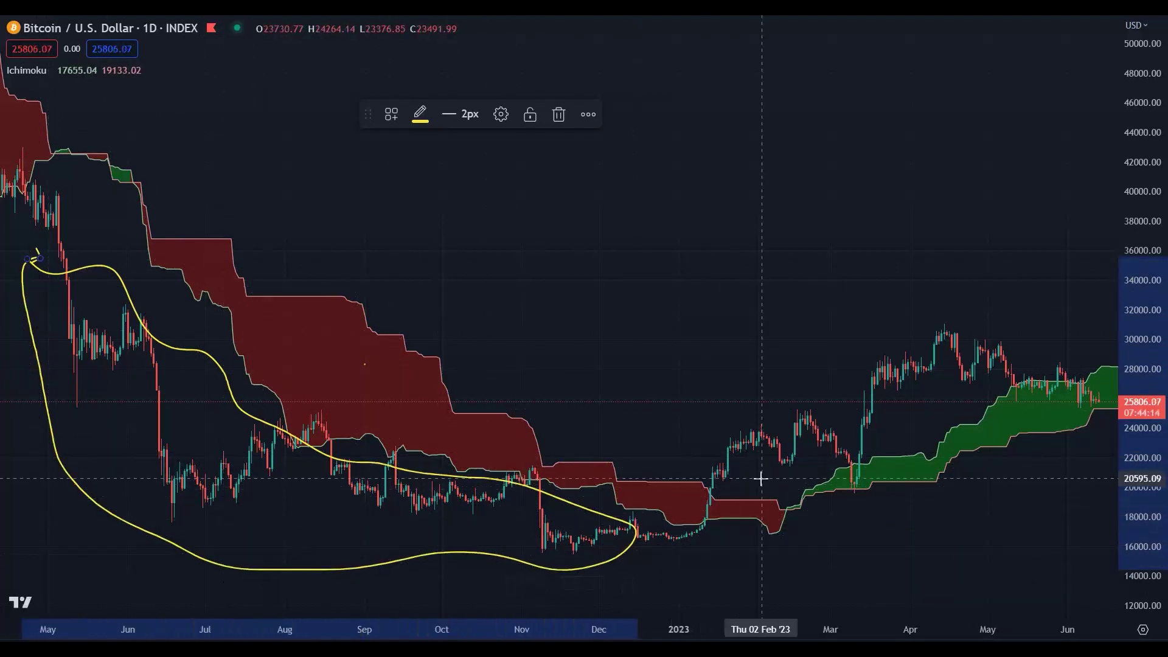
pyautogui.moveTo(702, 468)
pyautogui.mouseDown()
pyautogui.moveTo(730, 477)
pyautogui.moveTo(899, 429)
pyautogui.moveTo(1042, 346)
pyautogui.moveTo(925, 308)
pyautogui.moveTo(756, 372)
pyautogui.moveTo(702, 429)
pyautogui.moveTo(712, 464)
pyautogui.mouseUp()
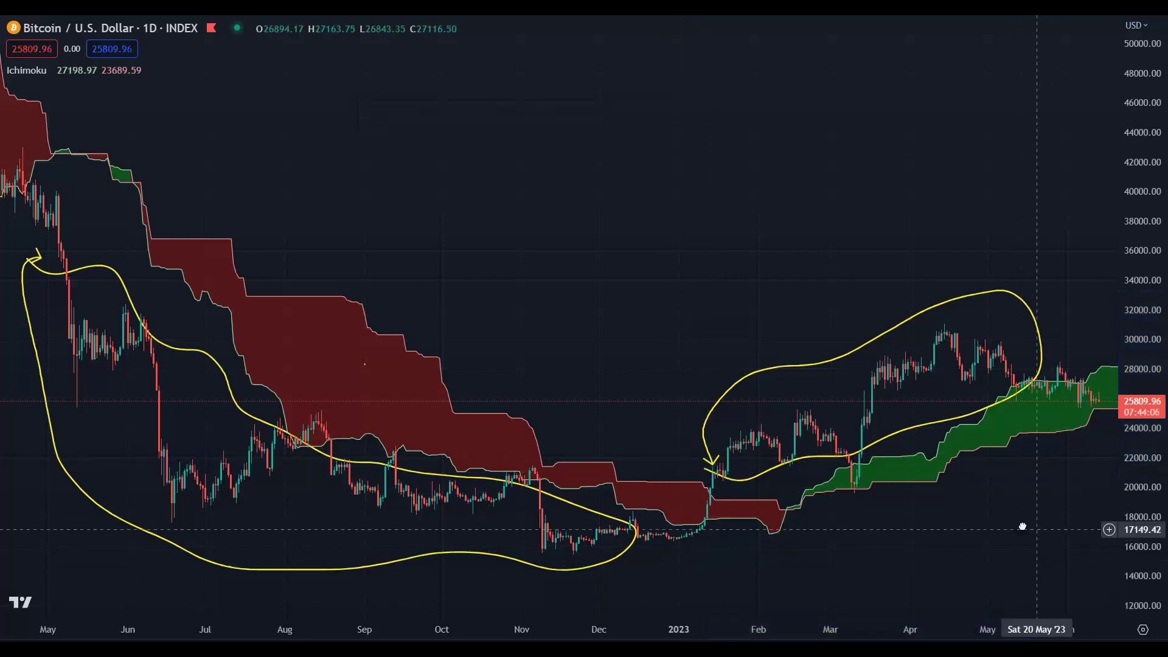
# Circle the price inside the green cloud around June 2023, and undo all three outlines
pyautogui.moveTo(1038, 529); pyautogui.dragTo(856, 492)
pyautogui.moveTo(1166, 541); pyautogui.dragTo(1128, 375)
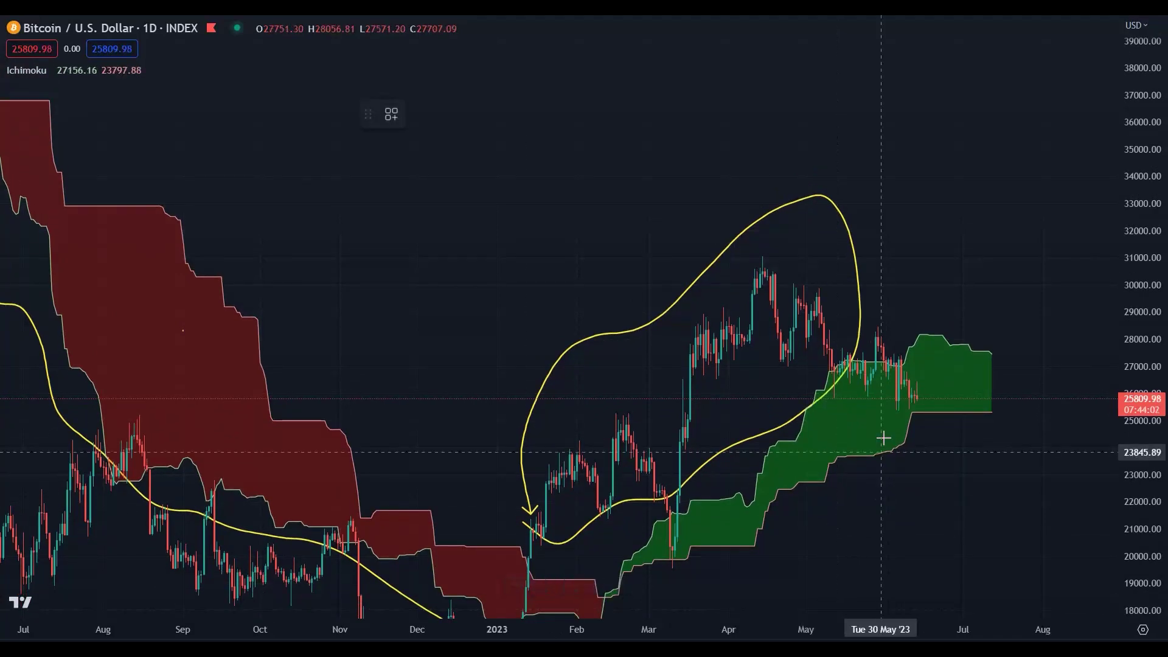
pyautogui.moveTo(905, 363)
pyautogui.mouseDown()
pyautogui.moveTo(862, 389)
pyautogui.moveTo(916, 418)
pyautogui.moveTo(957, 388)
pyautogui.moveTo(901, 367)
pyautogui.mouseUp()
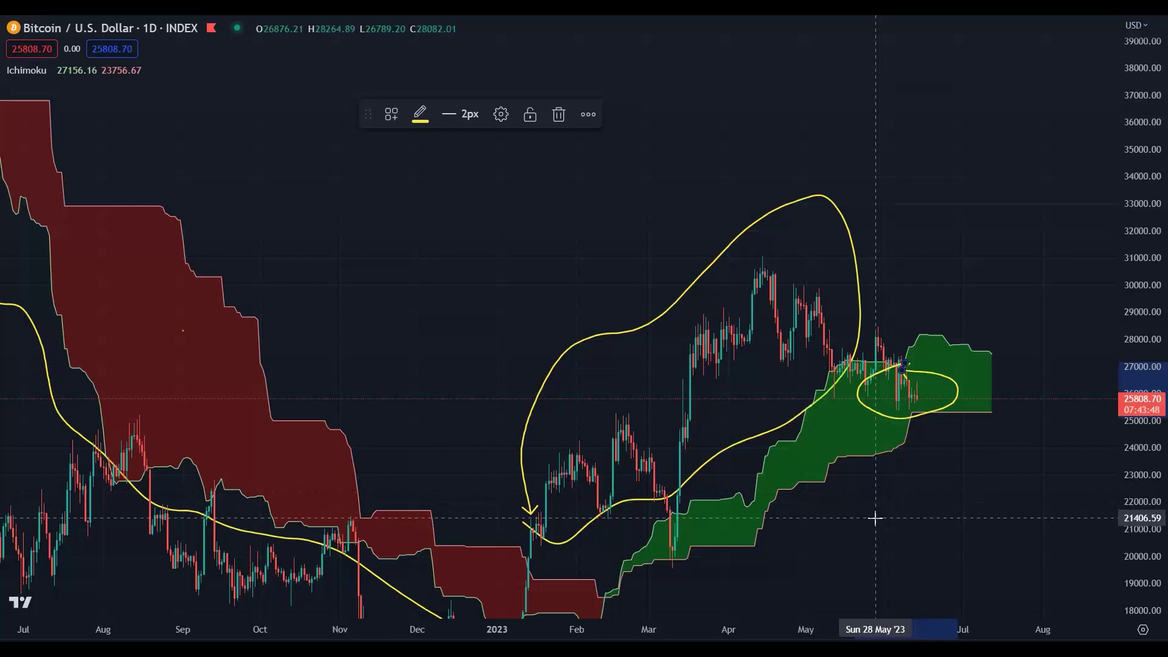
pyautogui.hotkey('ctrl', 'z')
pyautogui.hotkey('ctrl', 'z')
pyautogui.hotkey('ctrl', 'z')
pyautogui.hotkey('ctrl', 'z')
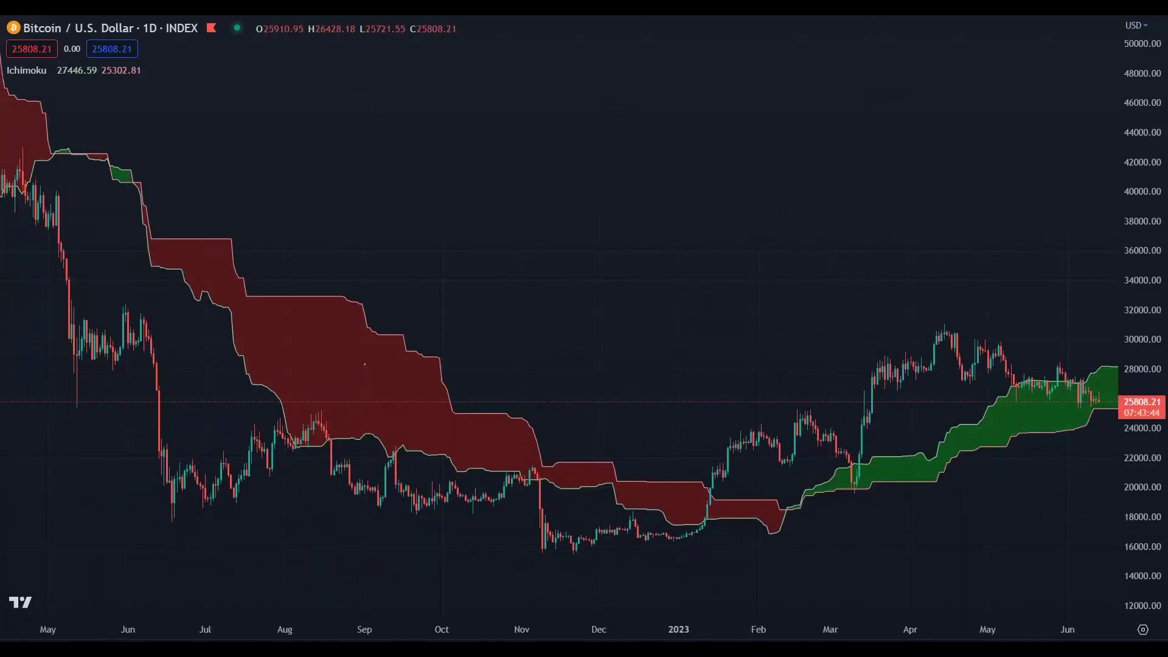
# Circle the price breaking through the thin red cloud in April 2020, trace the rise from the mid-March low, and undo these strokes
pyautogui.moveTo(160, 495); pyautogui.dragTo(1006, 392)
pyautogui.hscroll(-10, 1006, 392)
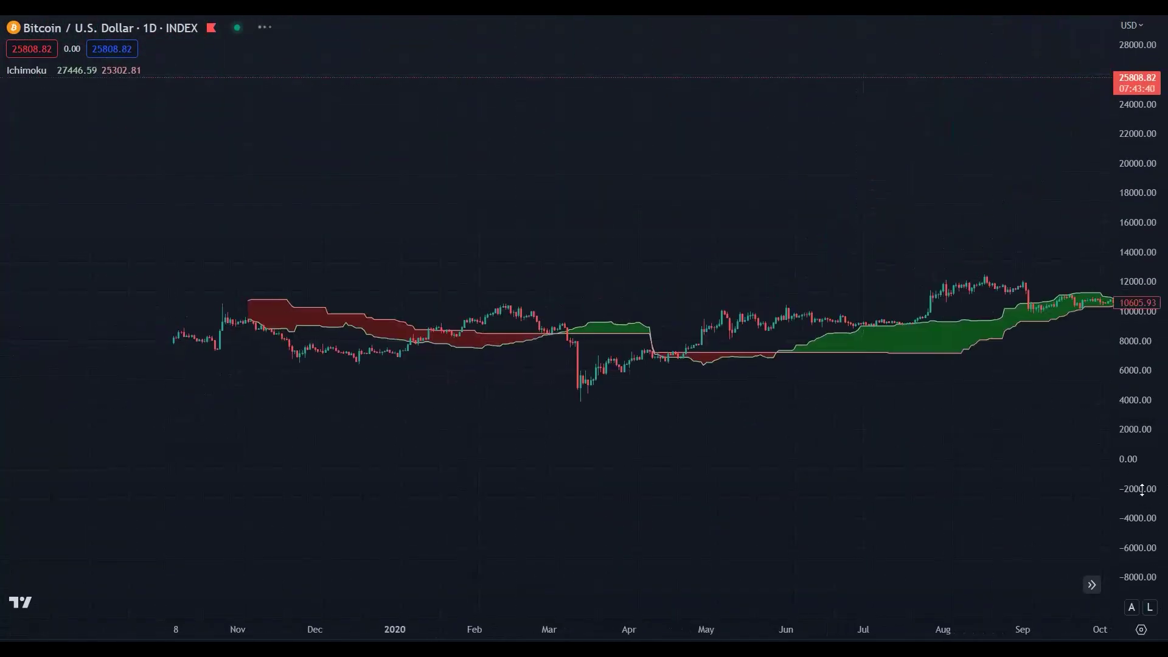
pyautogui.moveTo(783, 627); pyautogui.dragTo(615, 627)
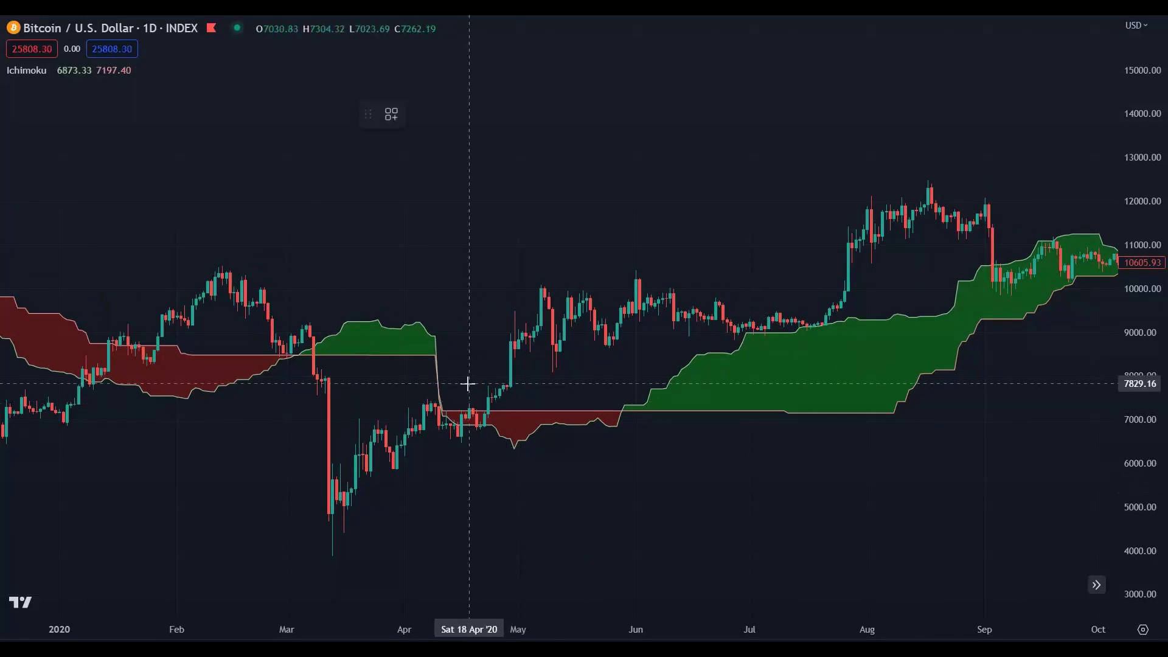
pyautogui.moveTo(469, 388)
pyautogui.mouseDown()
pyautogui.moveTo(522, 370)
pyautogui.moveTo(501, 405)
pyautogui.mouseUp()
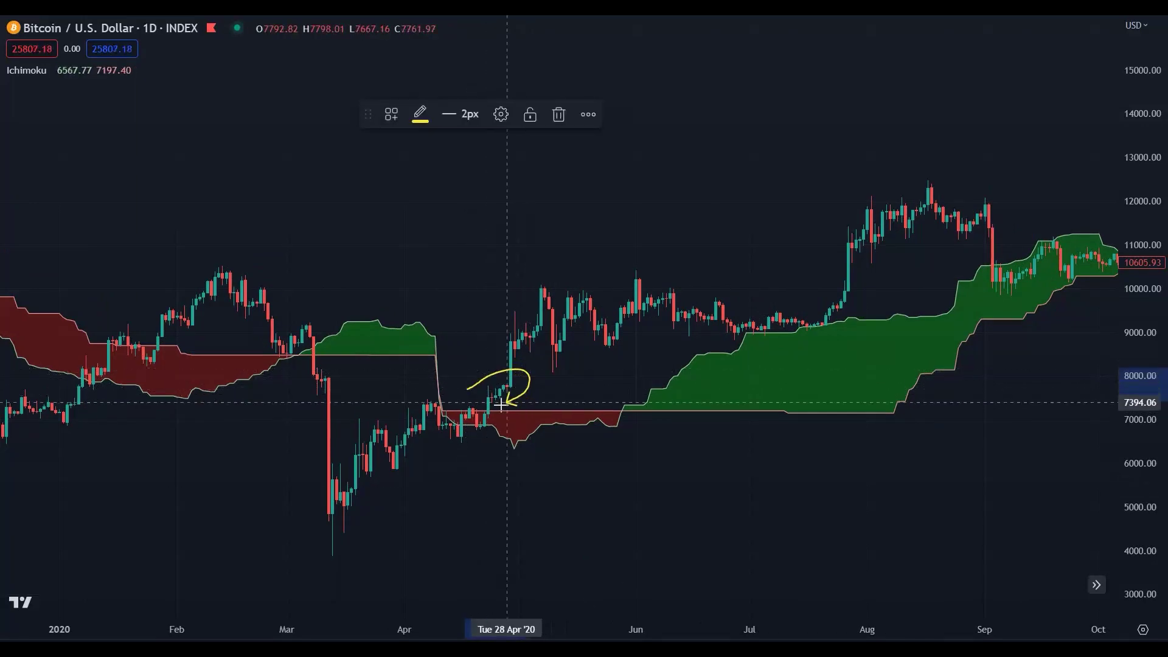
pyautogui.moveTo(434, 390)
pyautogui.mouseDown()
pyautogui.moveTo(489, 392)
pyautogui.moveTo(508, 426)
pyautogui.moveTo(430, 450)
pyautogui.moveTo(417, 405)
pyautogui.moveTo(441, 389)
pyautogui.mouseUp()
pyautogui.moveTo(331, 517); pyautogui.dragTo(419, 429)
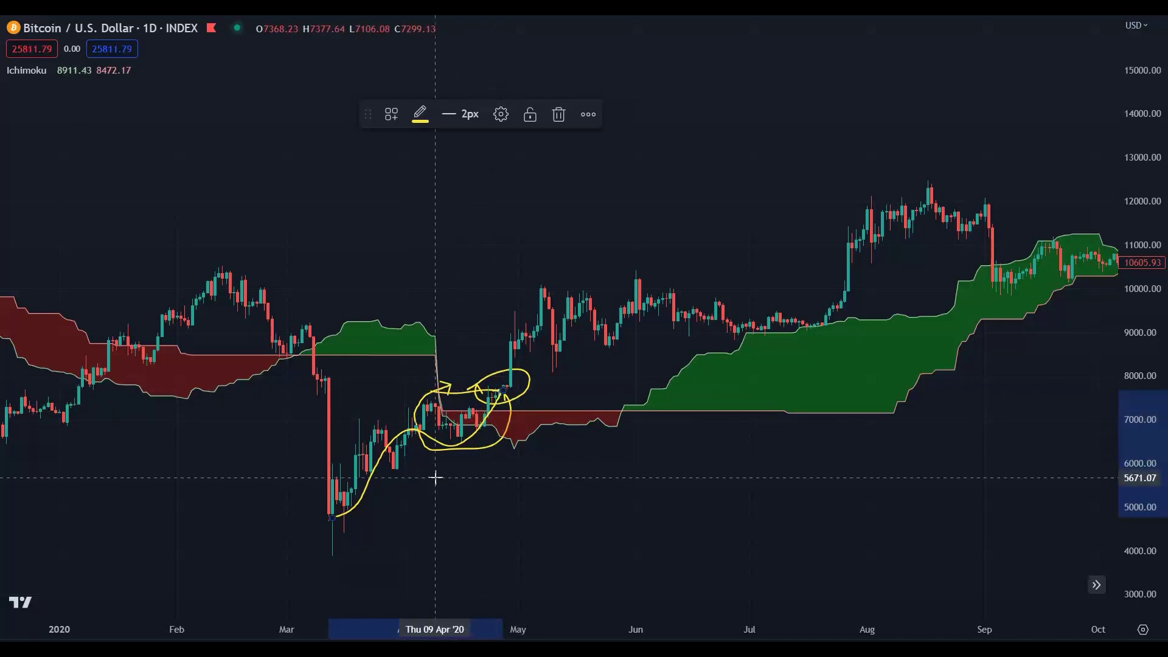
pyautogui.hotkey('ctrl', 'z')
pyautogui.hotkey('ctrl', 'z')
pyautogui.hotkey('ctrl', 'z')
# Circle the thin cloud around early March 2020, draw arrows following the price down through it, and undo the strokes
pyautogui.moveTo(273, 333)
pyautogui.mouseDown()
pyautogui.moveTo(326, 317)
pyautogui.moveTo(289, 366)
pyautogui.moveTo(269, 337)
pyautogui.moveTo(284, 328)
pyautogui.moveTo(271, 322)
pyautogui.moveTo(313, 342)
pyautogui.moveTo(325, 446)
pyautogui.mouseUp()
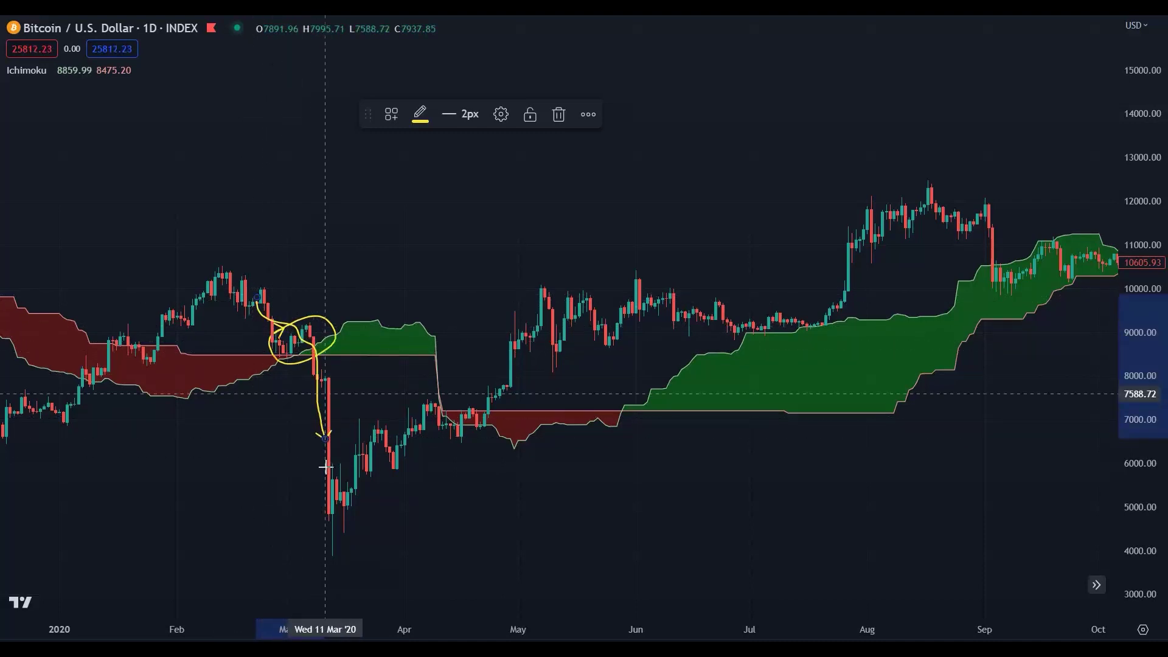
pyautogui.hotkey('ctrl', 'z')
pyautogui.moveTo(285, 327)
pyautogui.mouseDown()
pyautogui.moveTo(349, 334)
pyautogui.moveTo(240, 368)
pyautogui.moveTo(292, 332)
pyautogui.mouseUp()
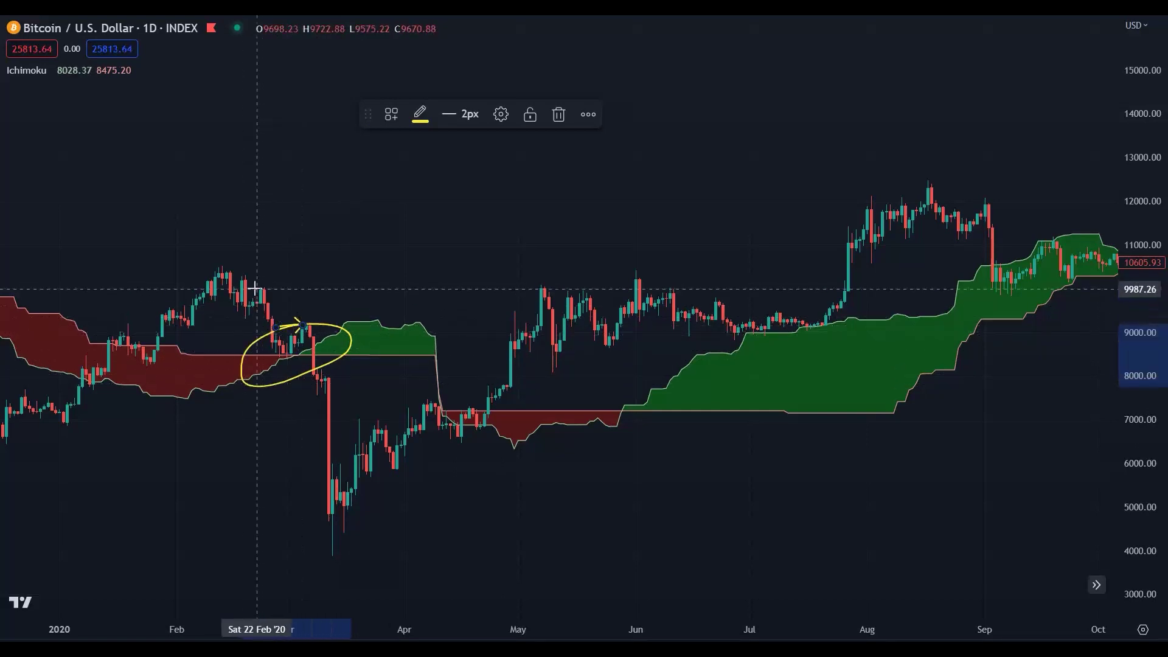
pyautogui.moveTo(257, 291)
pyautogui.mouseDown()
pyautogui.moveTo(300, 328)
pyautogui.moveTo(329, 392)
pyautogui.moveTo(326, 420)
pyautogui.mouseUp()
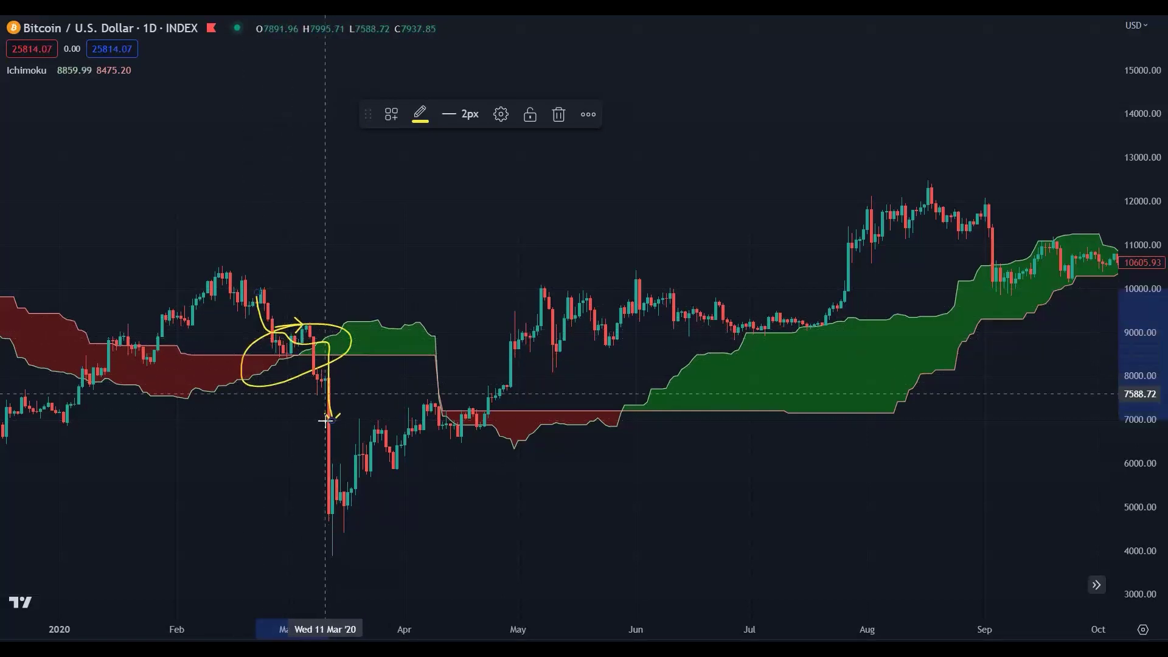
pyautogui.hotkey('ctrl', 'z')
pyautogui.hotkey('ctrl', 'z')
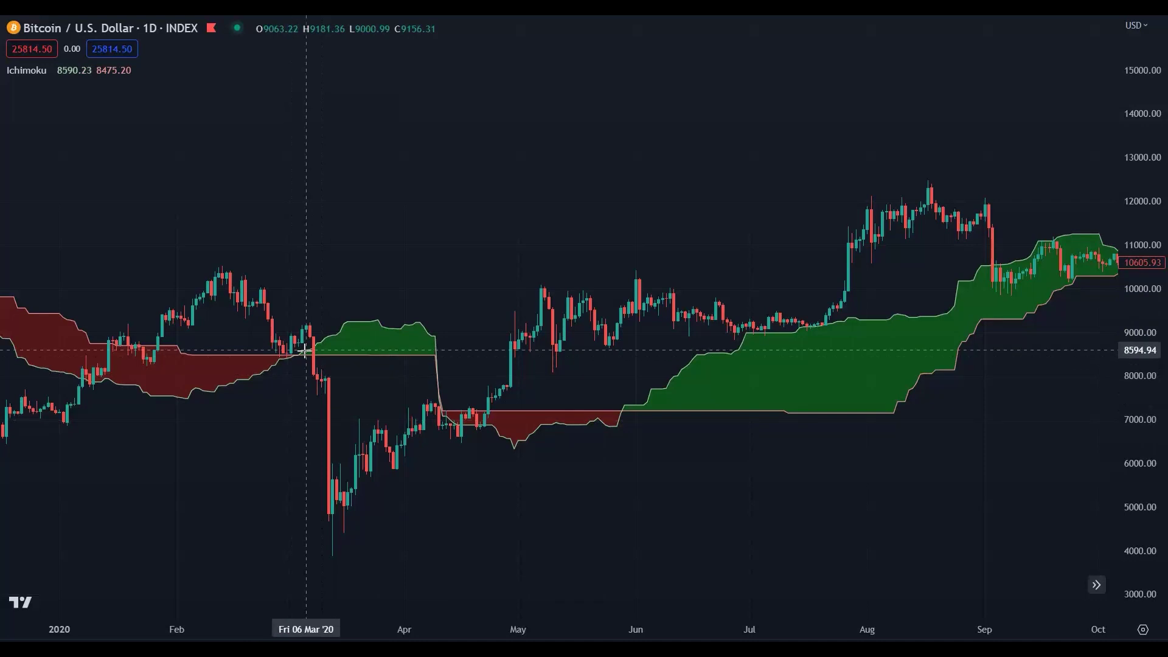
# Circle the thick green July 2020 cloud, trace the price's pullback onto it and the rebound to early August, and undo the strokes
pyautogui.moveTo(815, 331)
pyautogui.mouseDown()
pyautogui.moveTo(697, 369)
pyautogui.moveTo(813, 420)
pyautogui.moveTo(894, 378)
pyautogui.moveTo(829, 331)
pyautogui.moveTo(802, 332)
pyautogui.moveTo(748, 395)
pyautogui.moveTo(829, 404)
pyautogui.moveTo(838, 381)
pyautogui.mouseUp()
pyautogui.moveTo(490, 389)
pyautogui.mouseDown()
pyautogui.moveTo(574, 299)
pyautogui.moveTo(692, 274)
pyautogui.moveTo(745, 328)
pyautogui.mouseUp()
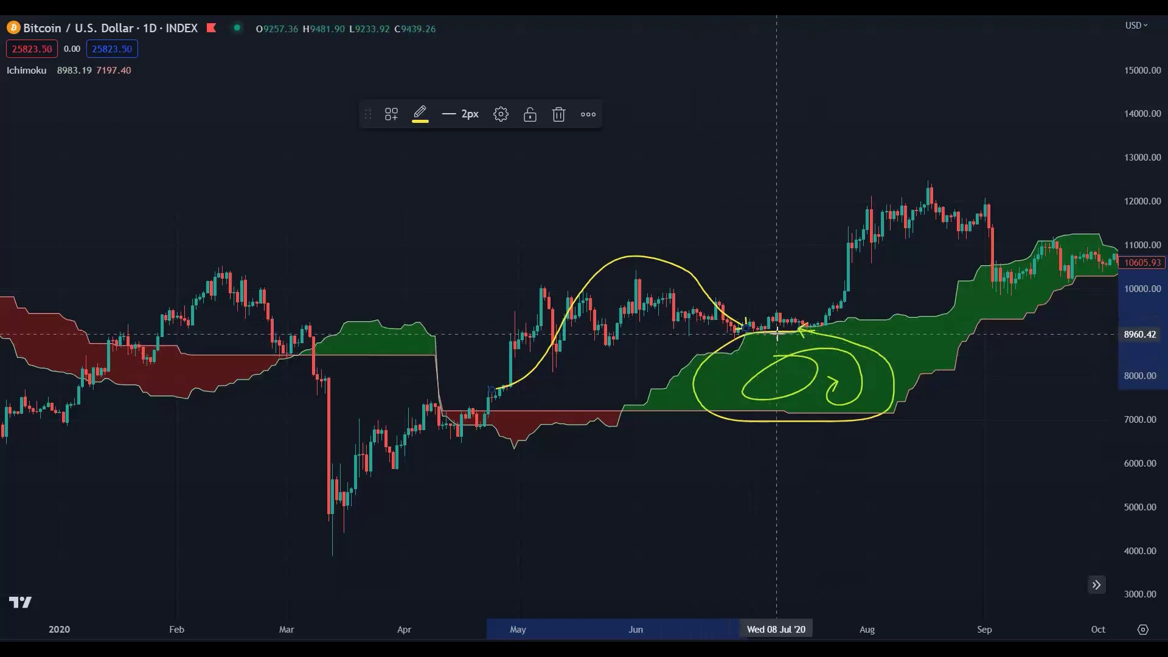
pyautogui.moveTo(773, 329)
pyautogui.mouseDown()
pyautogui.moveTo(828, 298)
pyautogui.moveTo(874, 182)
pyautogui.mouseUp()
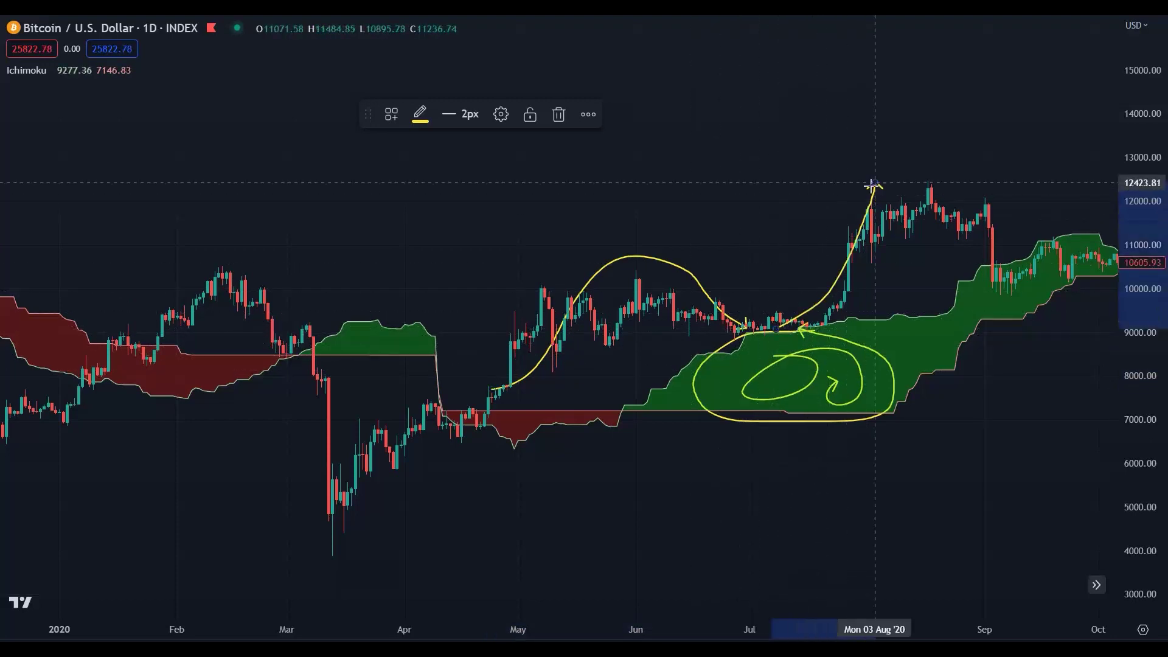
pyautogui.hotkey('ctrl', 'z')
pyautogui.hotkey('ctrl', 'z')
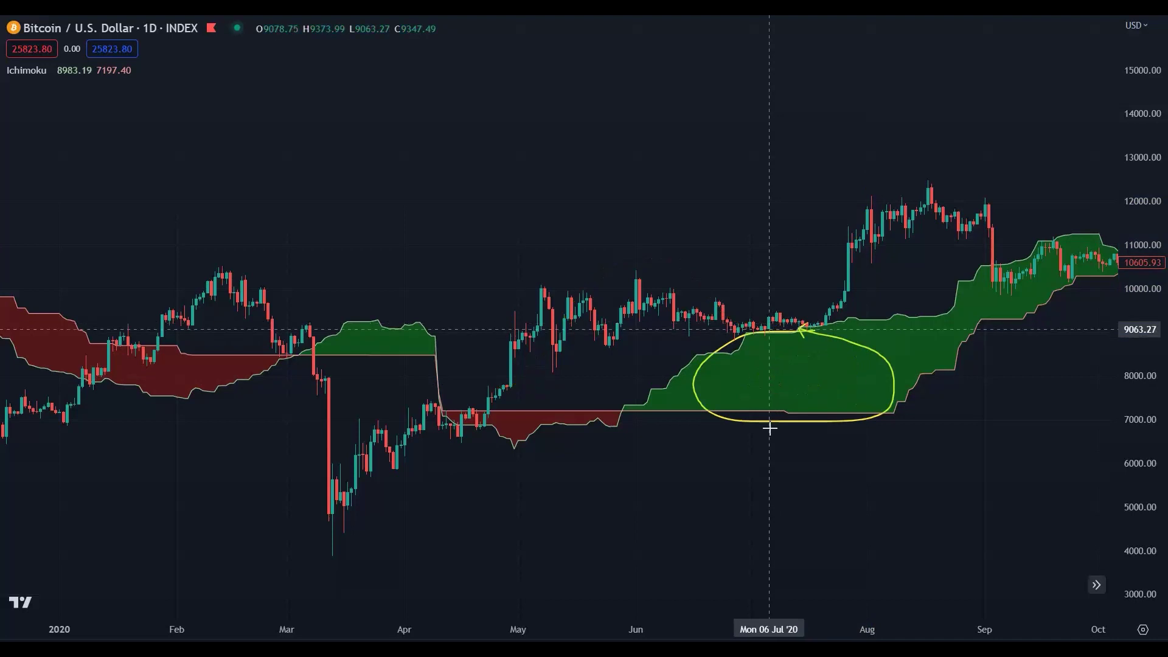
pyautogui.hotkey('ctrl', 'z')
# Circle the thick green July 2020 cloud again and draw an arched arrow from the early May price to the cloud's upper edge
pyautogui.moveTo(1143, 593); pyautogui.dragTo(1135, 456)
pyautogui.moveTo(760, 398)
pyautogui.mouseDown()
pyautogui.moveTo(860, 359)
pyautogui.moveTo(754, 391)
pyautogui.moveTo(878, 391)
pyautogui.moveTo(732, 408)
pyautogui.moveTo(841, 334)
pyautogui.moveTo(894, 417)
pyautogui.moveTo(718, 435)
pyautogui.moveTo(803, 370)
pyautogui.mouseUp()
pyautogui.moveTo(539, 285)
pyautogui.mouseDown()
pyautogui.moveTo(608, 237)
pyautogui.moveTo(711, 255)
pyautogui.moveTo(753, 310)
pyautogui.mouseUp()
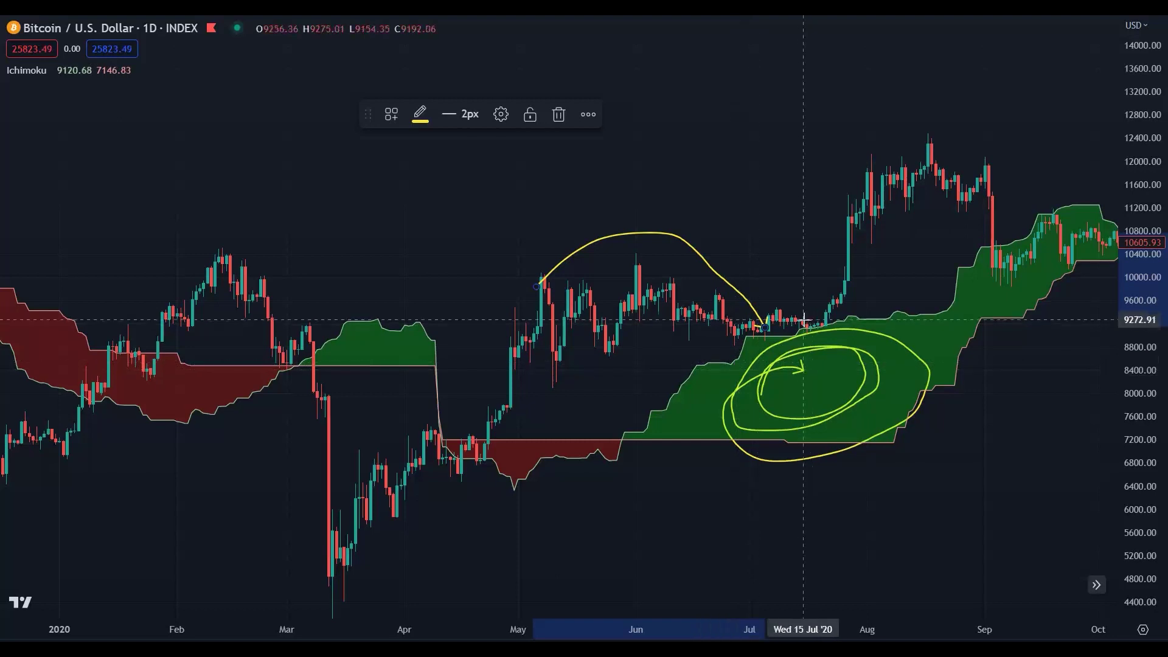
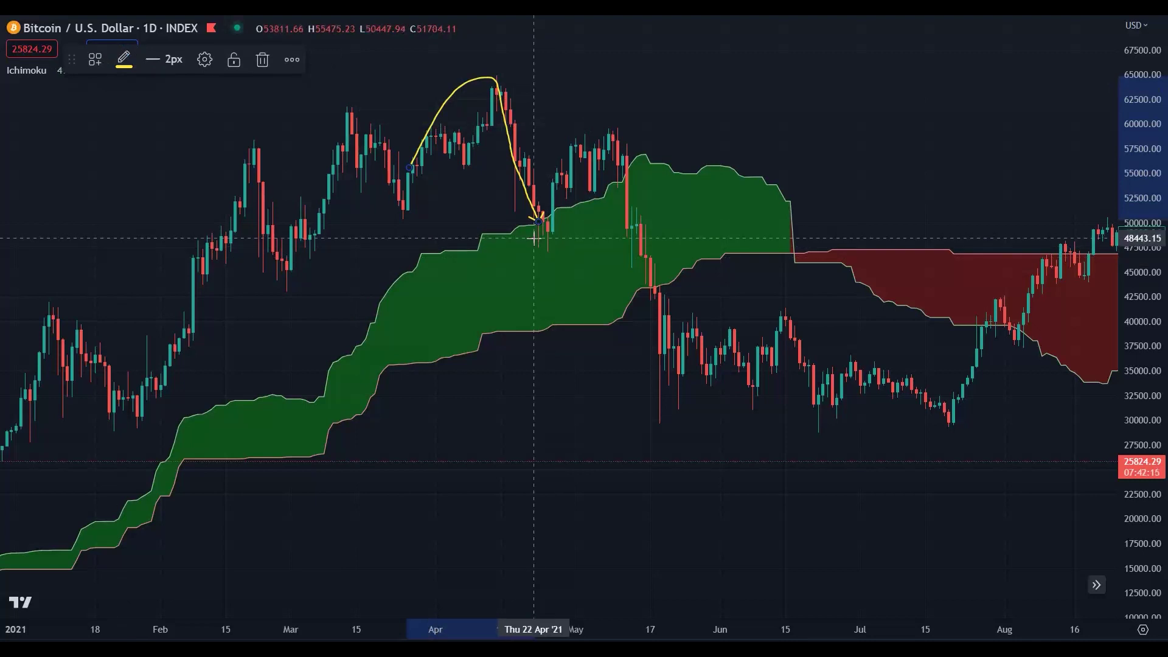
# Draw an arrow along the rebound from the late April 2021 low, circle the thick green cloud beneath it, and clear the strokes
pyautogui.moveTo(537, 221)
pyautogui.mouseDown()
pyautogui.moveTo(533, 231)
pyautogui.moveTo(564, 244)
pyautogui.moveTo(540, 221)
pyautogui.moveTo(602, 117)
pyautogui.moveTo(610, 123)
pyautogui.mouseUp()
pyautogui.moveTo(514, 244)
pyautogui.mouseDown()
pyautogui.moveTo(609, 232)
pyautogui.moveTo(608, 271)
pyautogui.moveTo(519, 318)
pyautogui.moveTo(488, 271)
pyautogui.mouseUp()
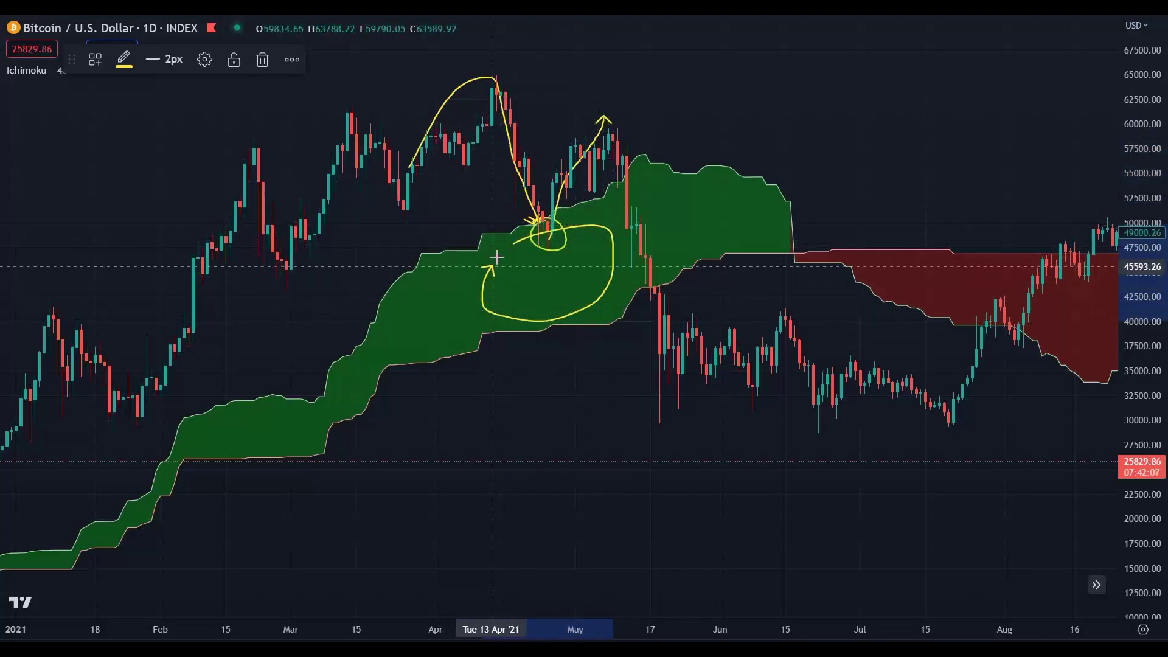
pyautogui.moveTo(547, 234)
pyautogui.mouseDown()
pyautogui.moveTo(579, 300)
pyautogui.moveTo(529, 263)
pyautogui.moveTo(561, 250)
pyautogui.moveTo(561, 267)
pyautogui.mouseUp()
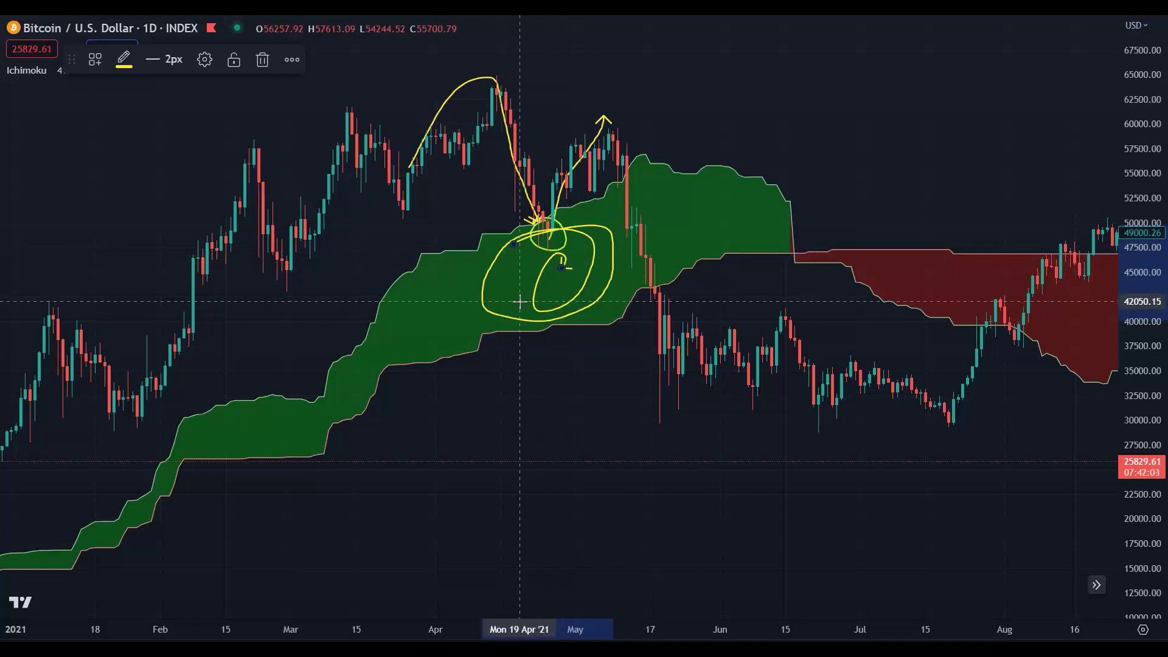
pyautogui.press('Delete')
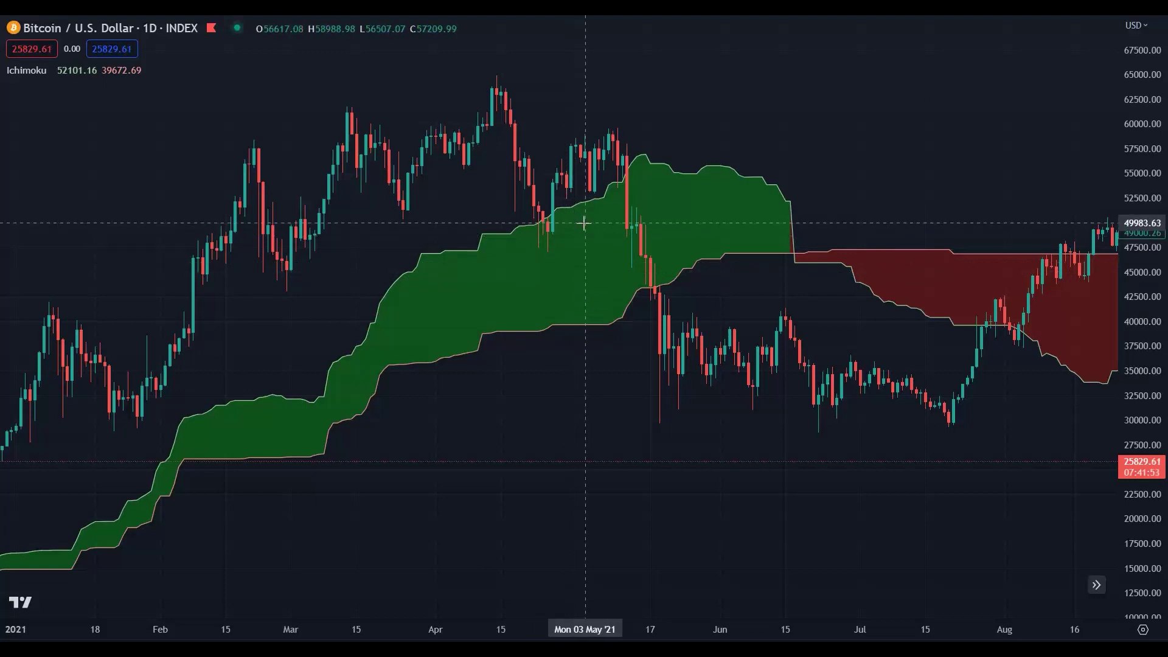
# Trace the early May 2021 price down through the green cloud and circle the drop and its exit point below the cloud
pyautogui.moveTo(553, 178); pyautogui.dragTo(601, 139)
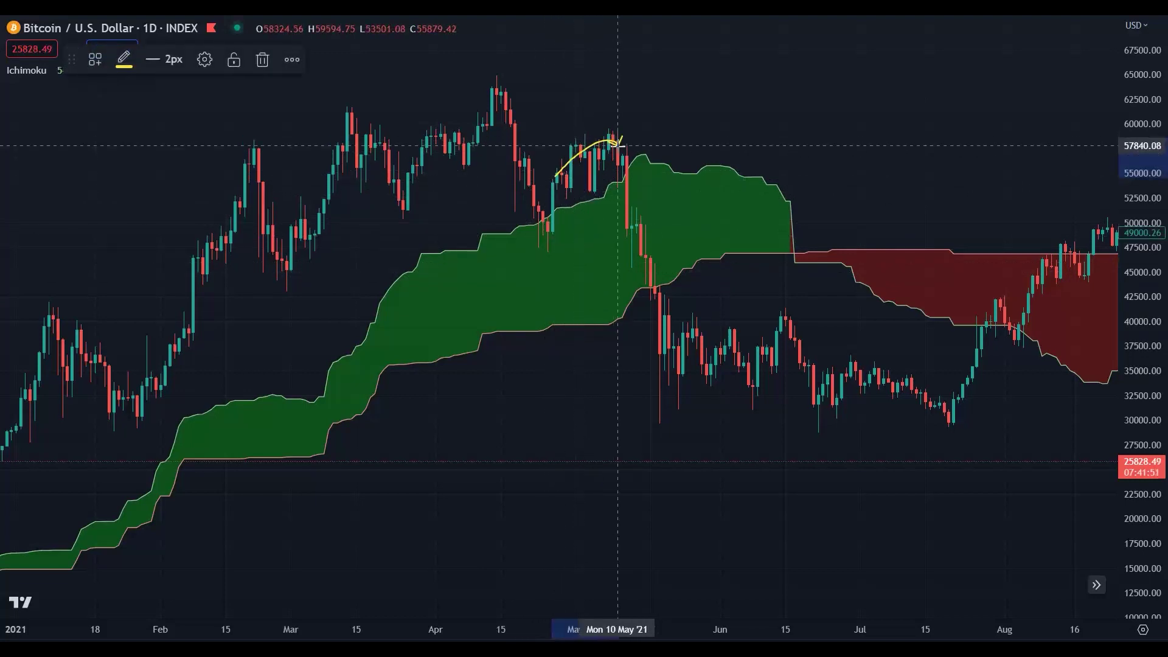
pyautogui.moveTo(626, 197); pyautogui.dragTo(645, 280)
pyautogui.moveTo(632, 175)
pyautogui.mouseDown()
pyautogui.moveTo(602, 200)
pyautogui.moveTo(607, 267)
pyautogui.moveTo(627, 281)
pyautogui.moveTo(663, 275)
pyautogui.moveTo(676, 223)
pyautogui.moveTo(648, 173)
pyautogui.mouseUp()
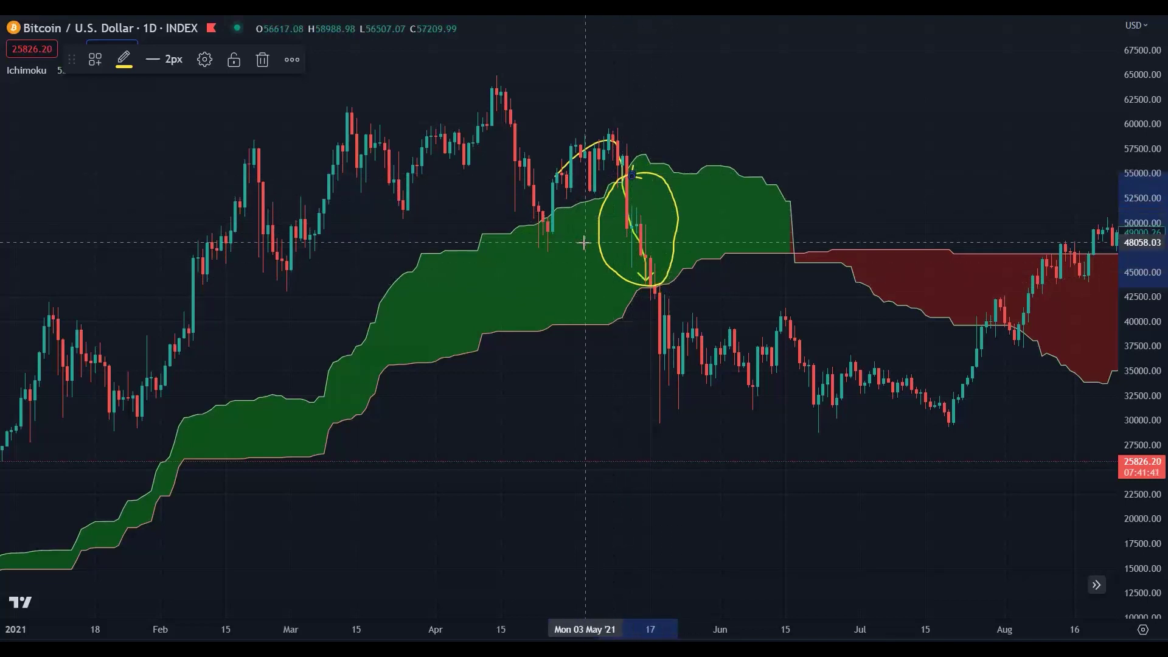
pyautogui.moveTo(638, 307)
pyautogui.mouseDown()
pyautogui.moveTo(652, 278)
pyautogui.moveTo(656, 291)
pyautogui.mouseUp()
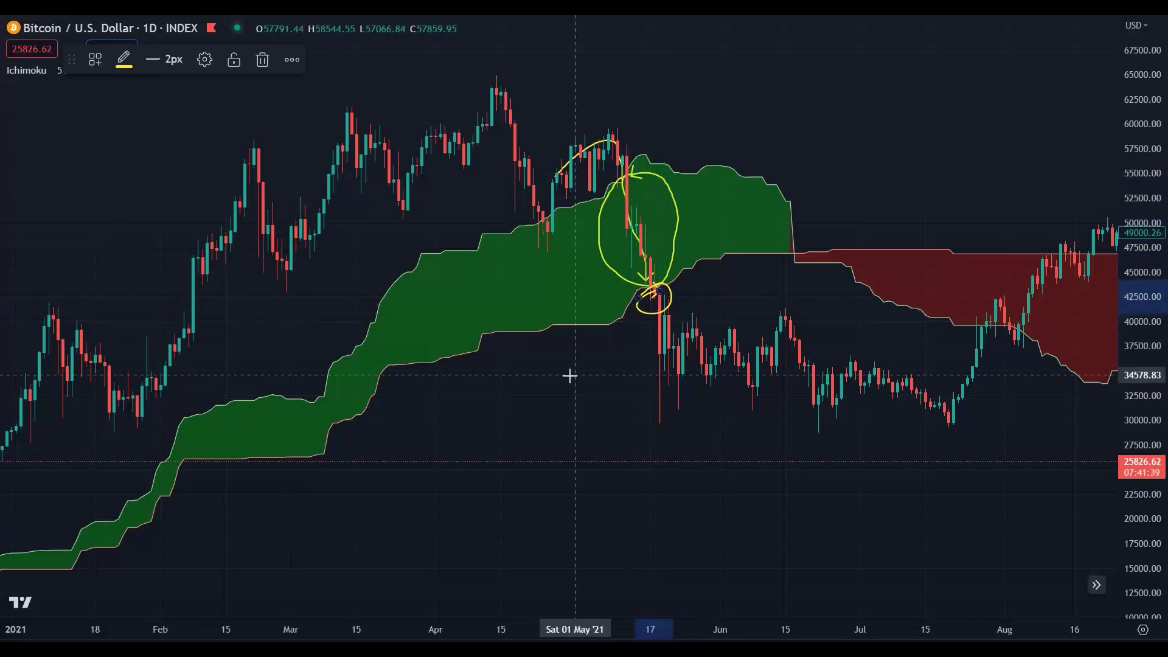
# Circle the January–April 2021 rally above the cloud, the price inside it and the late May–July prices below it, and undo the strokes
pyautogui.moveTo(130, 422)
pyautogui.mouseDown()
pyautogui.moveTo(93, 425)
pyautogui.moveTo(59, 299)
pyautogui.moveTo(425, 72)
pyautogui.moveTo(535, 117)
pyautogui.moveTo(359, 276)
pyautogui.moveTo(212, 373)
pyautogui.moveTo(67, 436)
pyautogui.moveTo(35, 364)
pyautogui.mouseUp()
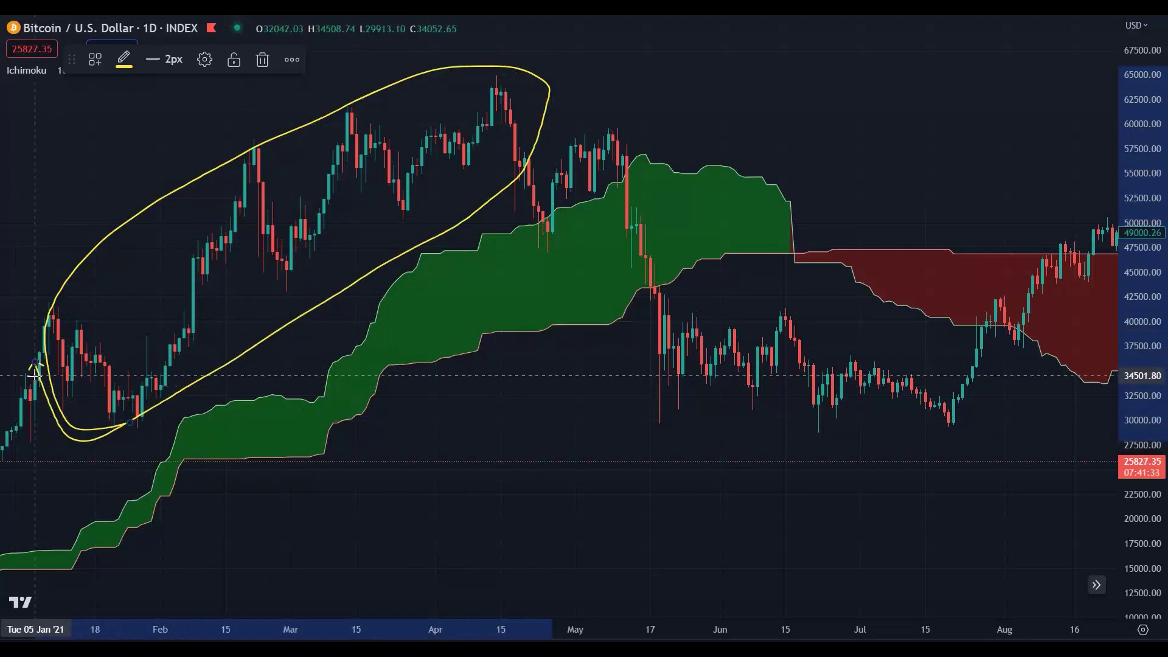
pyautogui.moveTo(663, 173)
pyautogui.mouseDown()
pyautogui.moveTo(582, 188)
pyautogui.moveTo(514, 280)
pyautogui.moveTo(553, 302)
pyautogui.moveTo(648, 281)
pyautogui.moveTo(689, 228)
pyautogui.moveTo(658, 172)
pyautogui.mouseUp()
pyautogui.moveTo(637, 309)
pyautogui.mouseDown()
pyautogui.moveTo(649, 303)
pyautogui.moveTo(673, 402)
pyautogui.moveTo(915, 450)
pyautogui.moveTo(907, 352)
pyautogui.moveTo(683, 308)
pyautogui.moveTo(639, 342)
pyautogui.mouseUp()
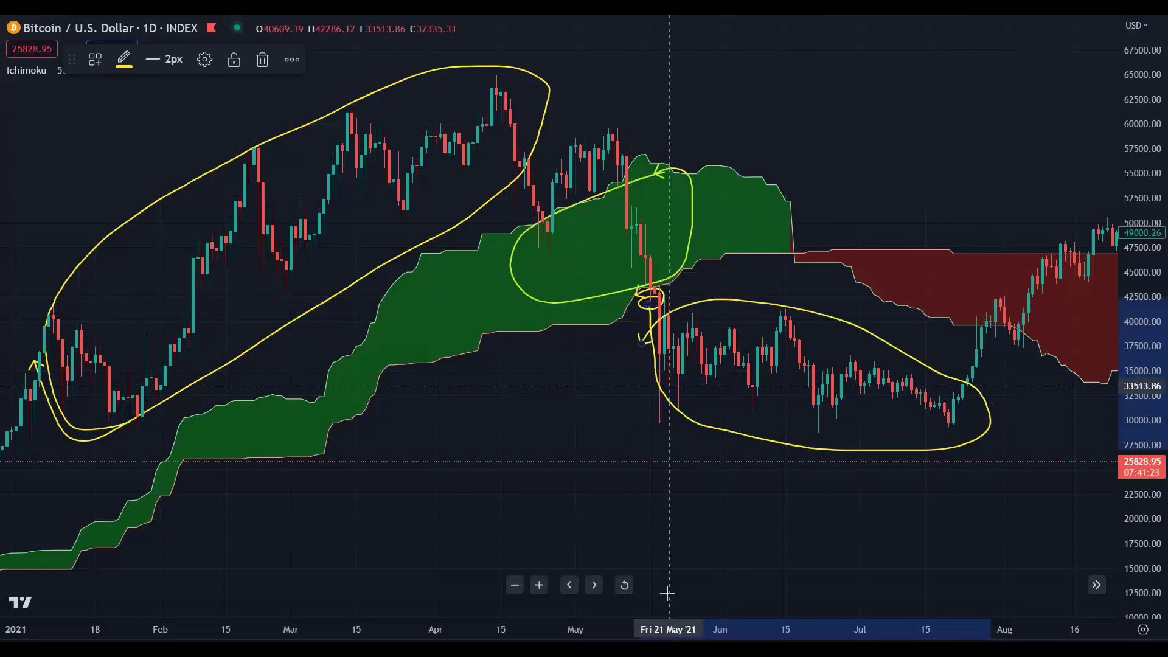
pyautogui.hotkey('ctrl', 'z')
pyautogui.hotkey('ctrl', 'z')
pyautogui.hotkey('ctrl', 'z')
pyautogui.hotkey('ctrl', 'z')
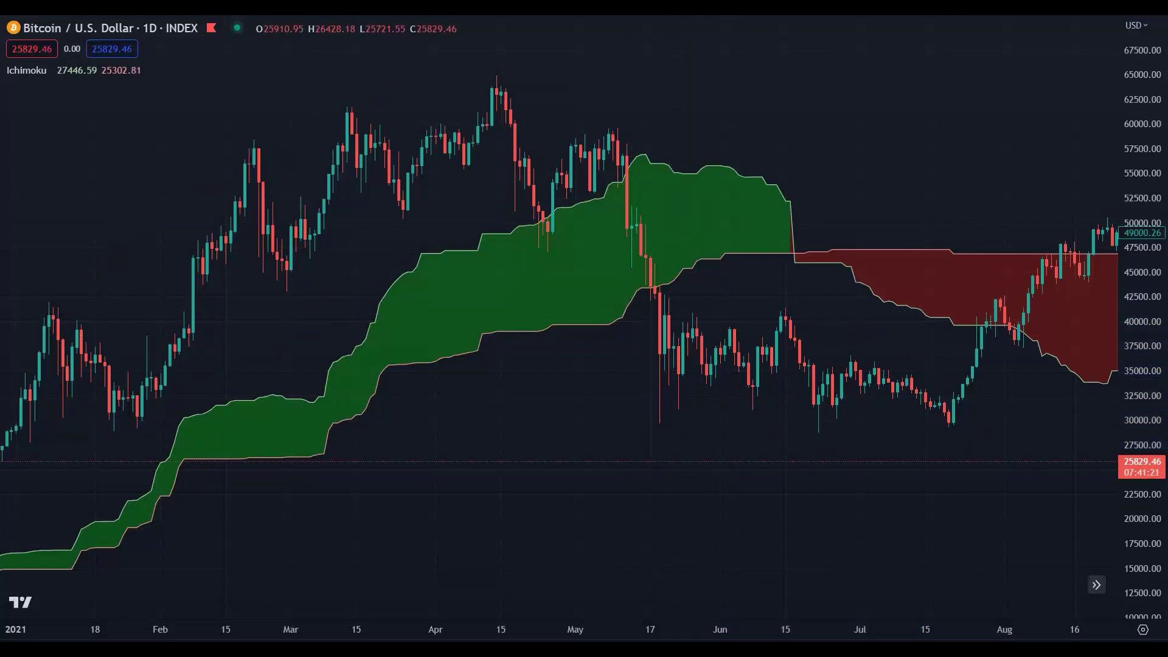
pyautogui.press('Escape')
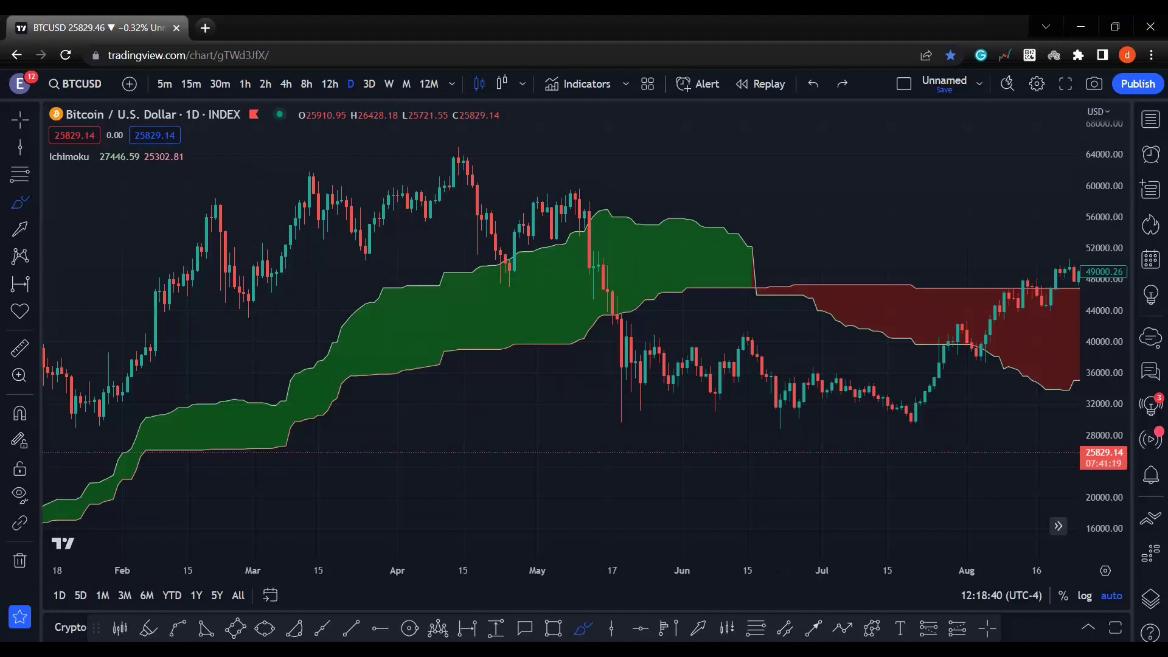
pyautogui.click(942, 650)
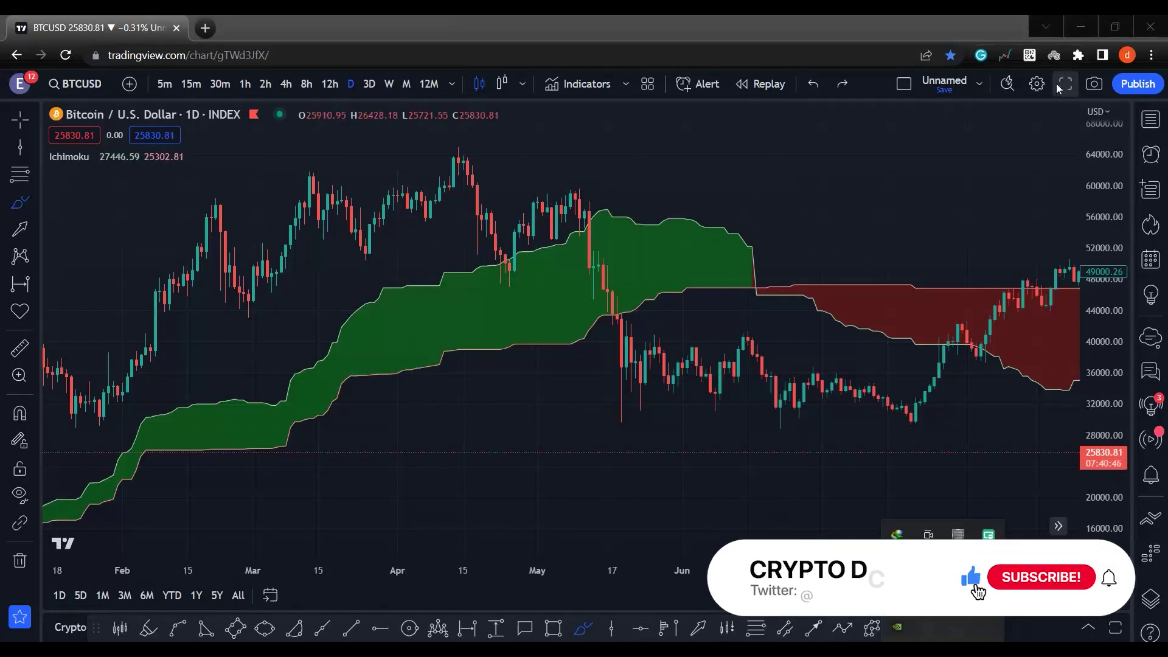
pyautogui.click(1058, 87)
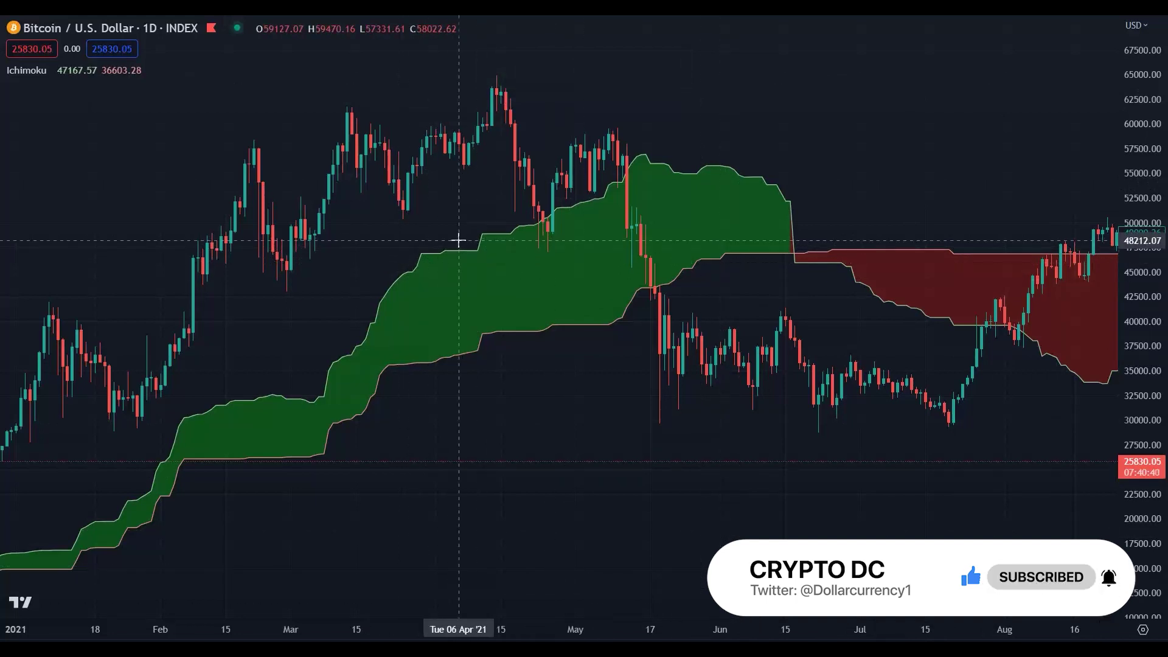
# Draw two arched arrows along the green cloud's upper edge from early April to June 2021
pyautogui.moveTo(462, 240)
pyautogui.mouseDown()
pyautogui.moveTo(675, 139)
pyautogui.moveTo(728, 143)
pyautogui.moveTo(768, 165)
pyautogui.moveTo(780, 194)
pyautogui.mouseUp()
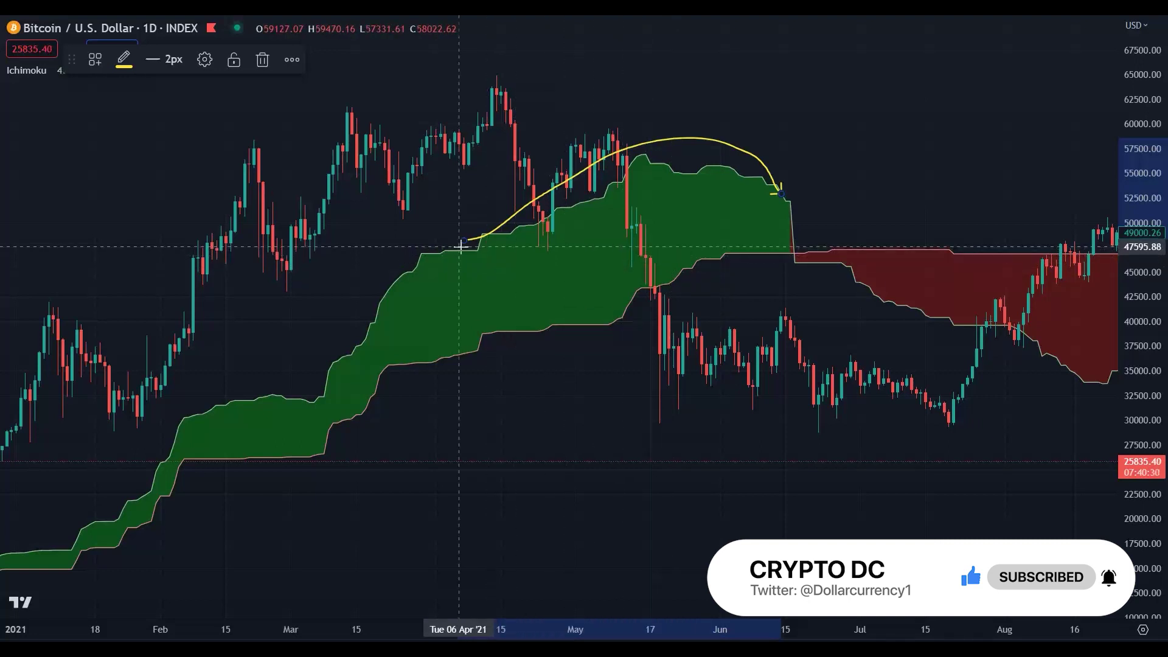
pyautogui.moveTo(463, 247)
pyautogui.mouseDown()
pyautogui.moveTo(631, 166)
pyautogui.moveTo(710, 157)
pyautogui.moveTo(728, 176)
pyautogui.mouseUp()
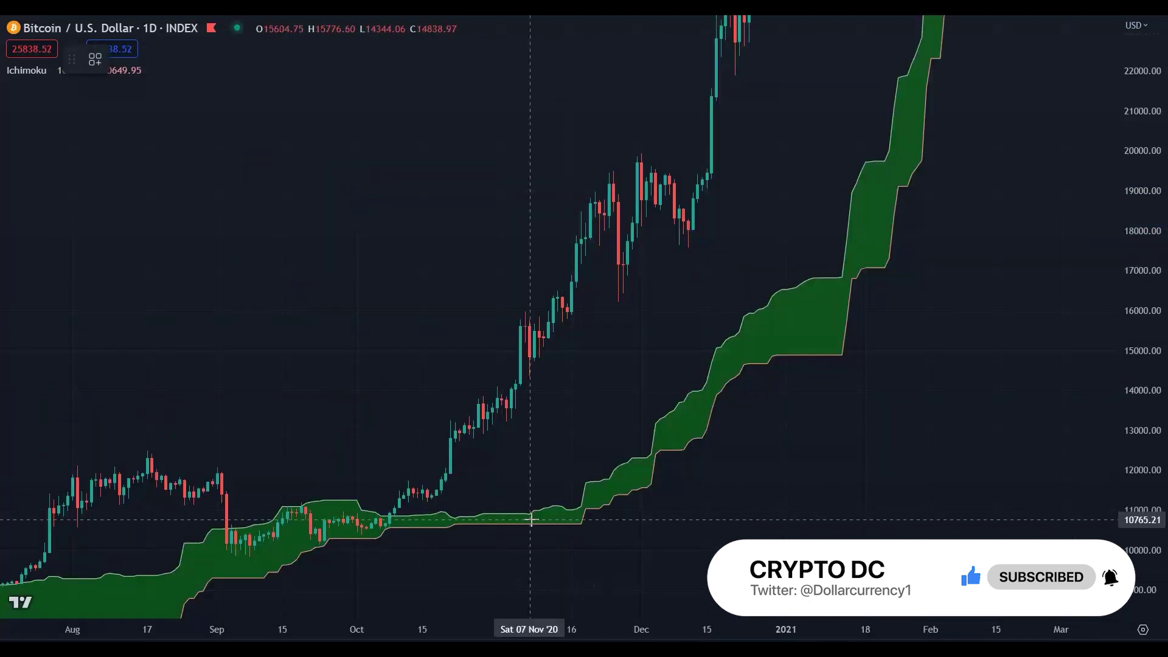
# Mark the rising green cloud of November–December 2020 and the matching price climb with a circle and arrows, and clear the strokes
pyautogui.moveTo(529, 520)
pyautogui.mouseDown()
pyautogui.moveTo(684, 412)
pyautogui.moveTo(753, 305)
pyautogui.moveTo(762, 265)
pyautogui.mouseUp()
pyautogui.moveTo(561, 453)
pyautogui.mouseDown()
pyautogui.moveTo(754, 289)
pyautogui.moveTo(736, 420)
pyautogui.moveTo(556, 517)
pyautogui.moveTo(628, 408)
pyautogui.mouseUp()
pyautogui.moveTo(589, 473); pyautogui.dragTo(740, 317)
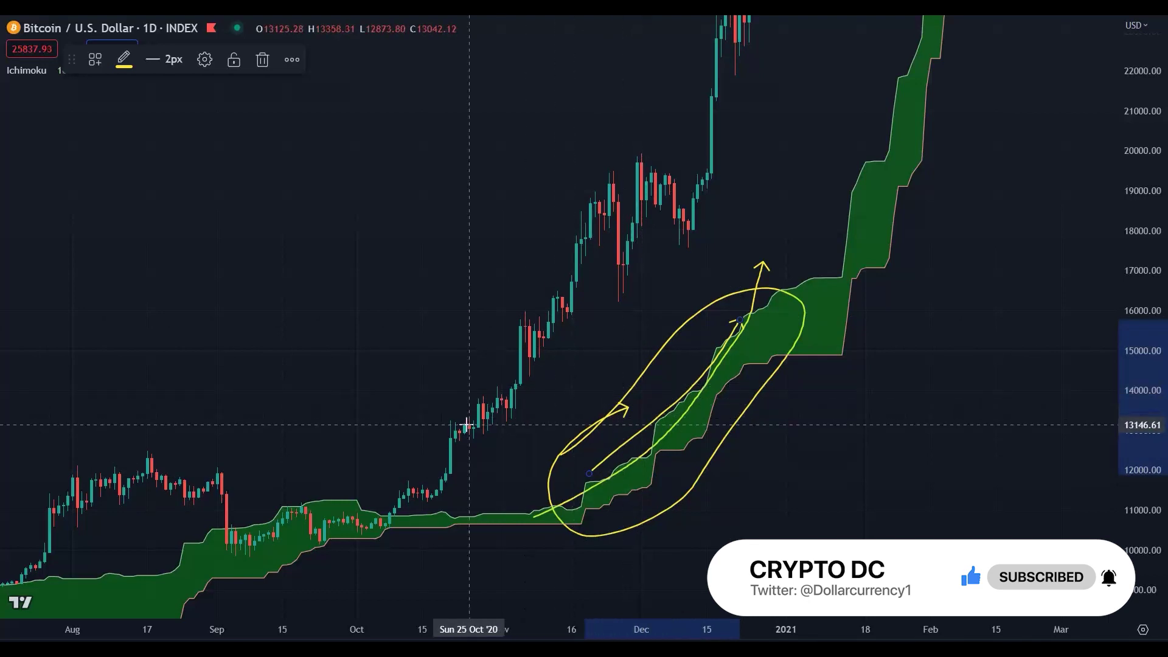
pyautogui.moveTo(466, 426)
pyautogui.mouseDown()
pyautogui.moveTo(565, 353)
pyautogui.moveTo(735, 135)
pyautogui.mouseUp()
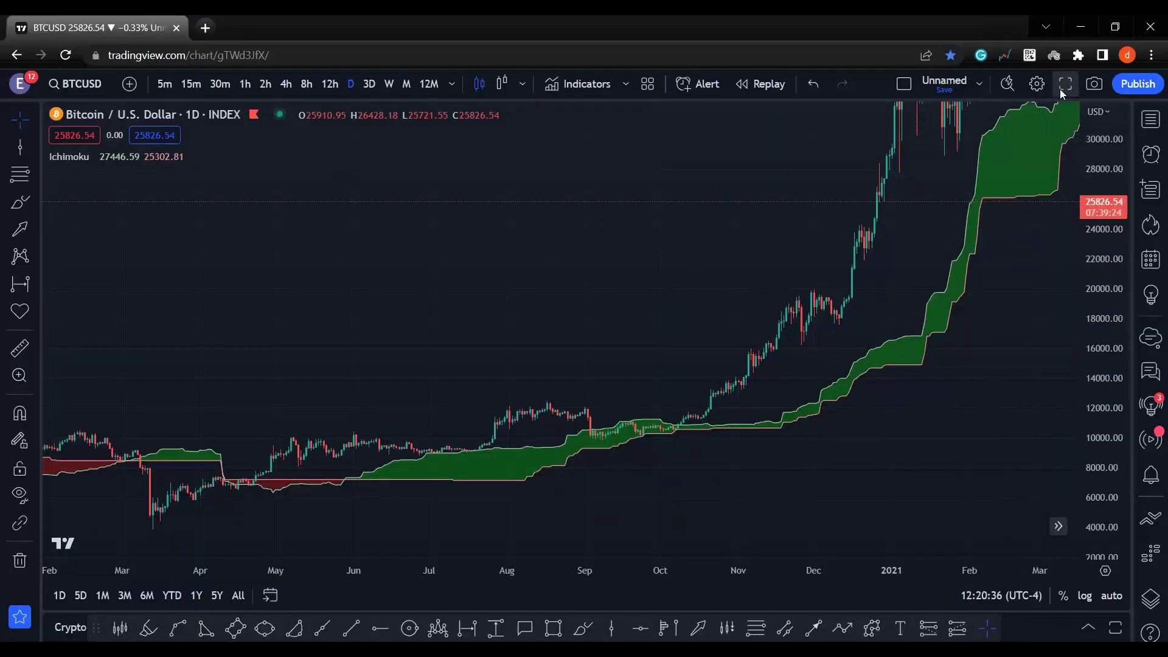
pyautogui.hotkey('shift', 'f')
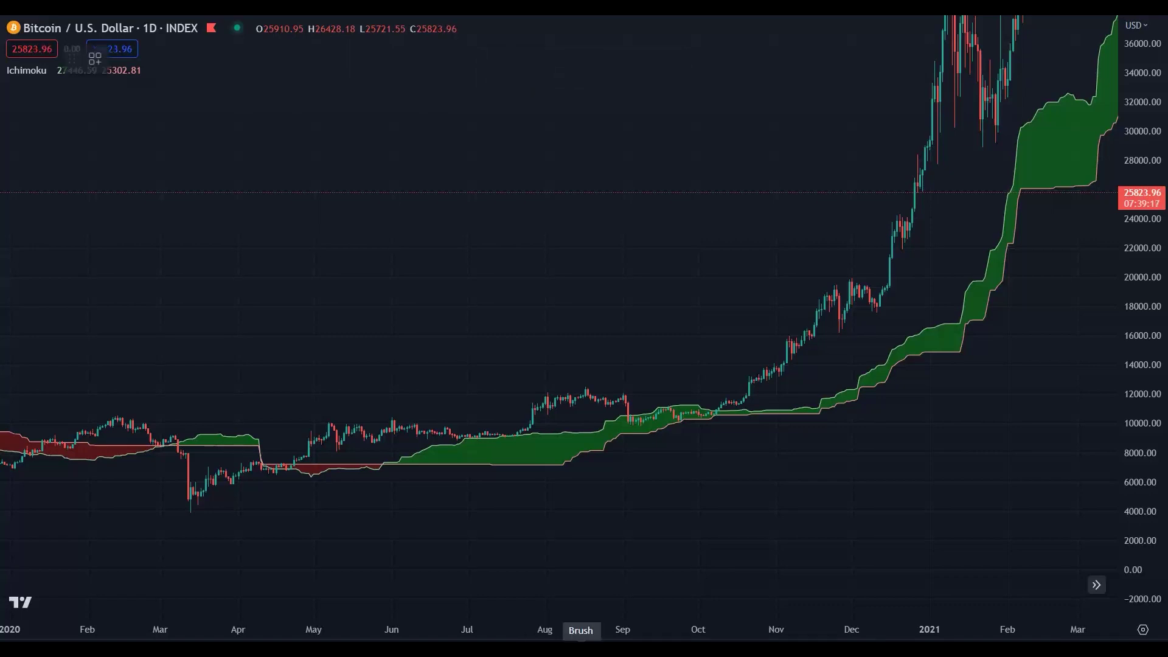
# Circle the April 2020 breakout and place a price range from 7641.25 on 23 April 2020 to about 42777 on 18 May 2021
pyautogui.moveTo(284, 447); pyautogui.dragTo(289, 482)
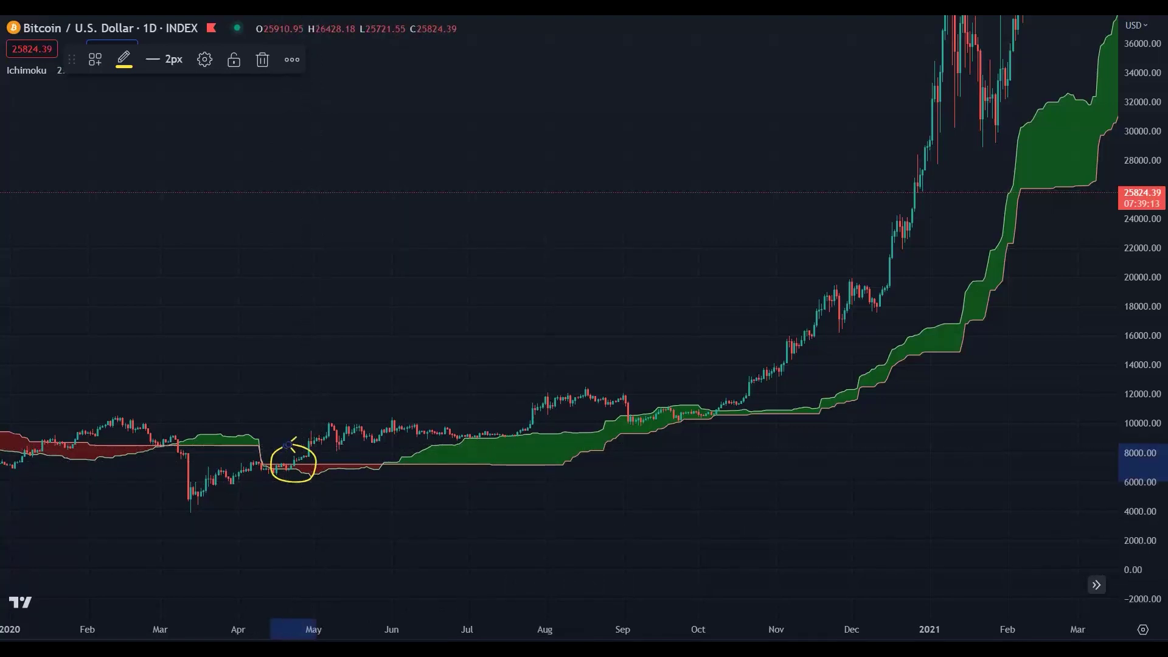
pyautogui.click(426, 648)
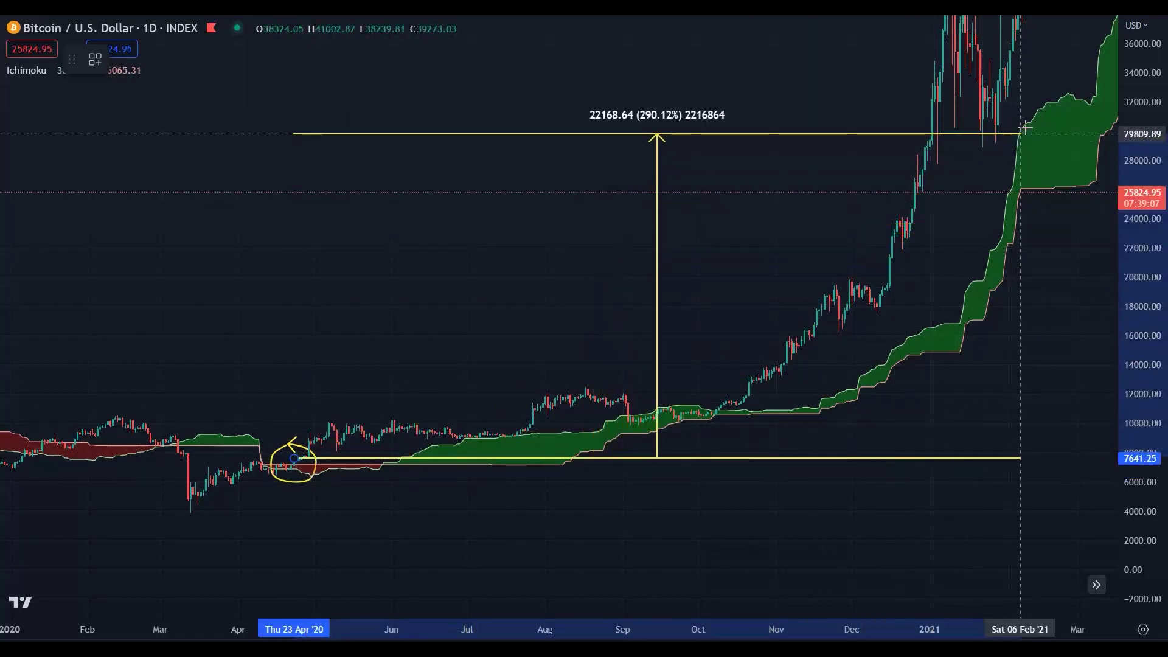
pyautogui.click(1044, 113)
pyautogui.moveTo(1149, 303); pyautogui.dragTo(1146, 390)
pyautogui.moveTo(1069, 384); pyautogui.dragTo(819, 509)
pyautogui.moveTo(795, 279)
pyautogui.mouseDown()
pyautogui.moveTo(981, 238)
pyautogui.moveTo(1021, 200)
pyautogui.moveTo(1028, 159)
pyautogui.mouseUp()
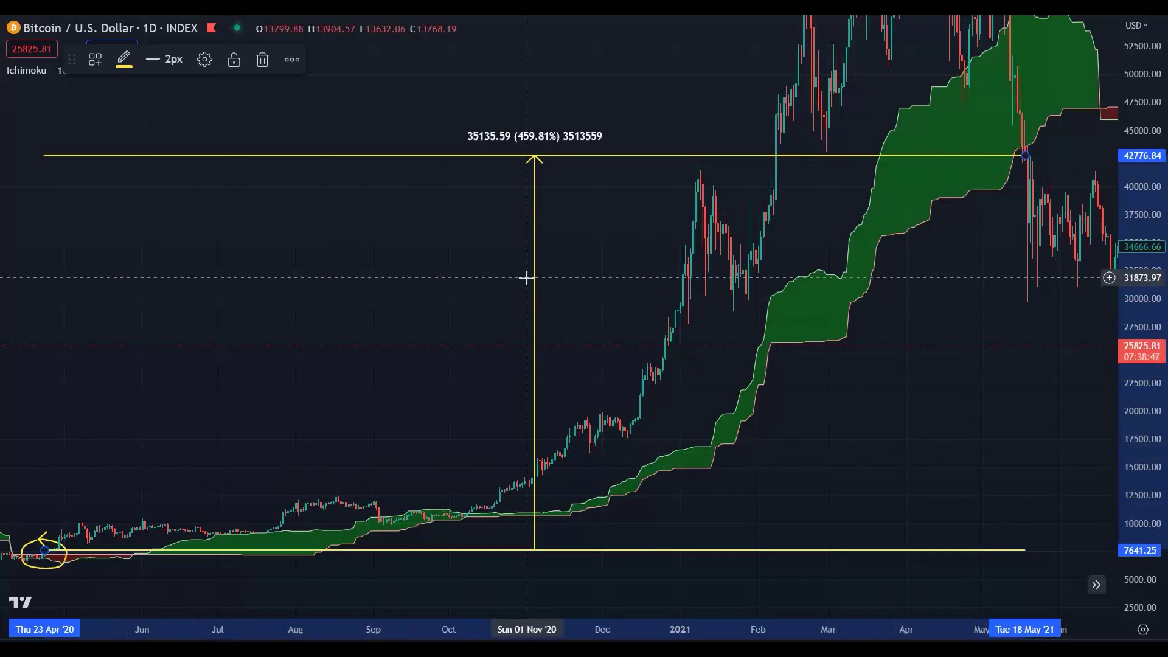
# Check the price range's start at the April 2020 breakout and adjust its end on 18 May 2021 to about 42914
pyautogui.moveTo(246, 405); pyautogui.dragTo(367, 377)
pyautogui.moveTo(352, 436); pyautogui.dragTo(811, 355)
pyautogui.moveTo(1142, 580); pyautogui.dragTo(1142, 359)
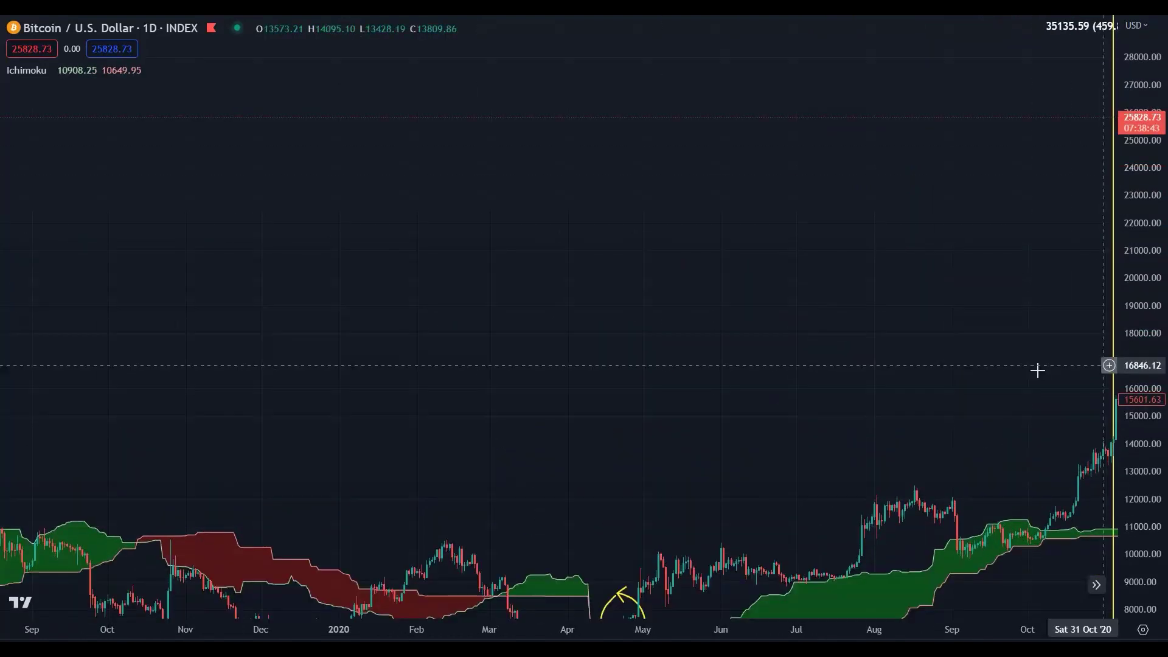
pyautogui.moveTo(553, 456); pyautogui.dragTo(460, 108)
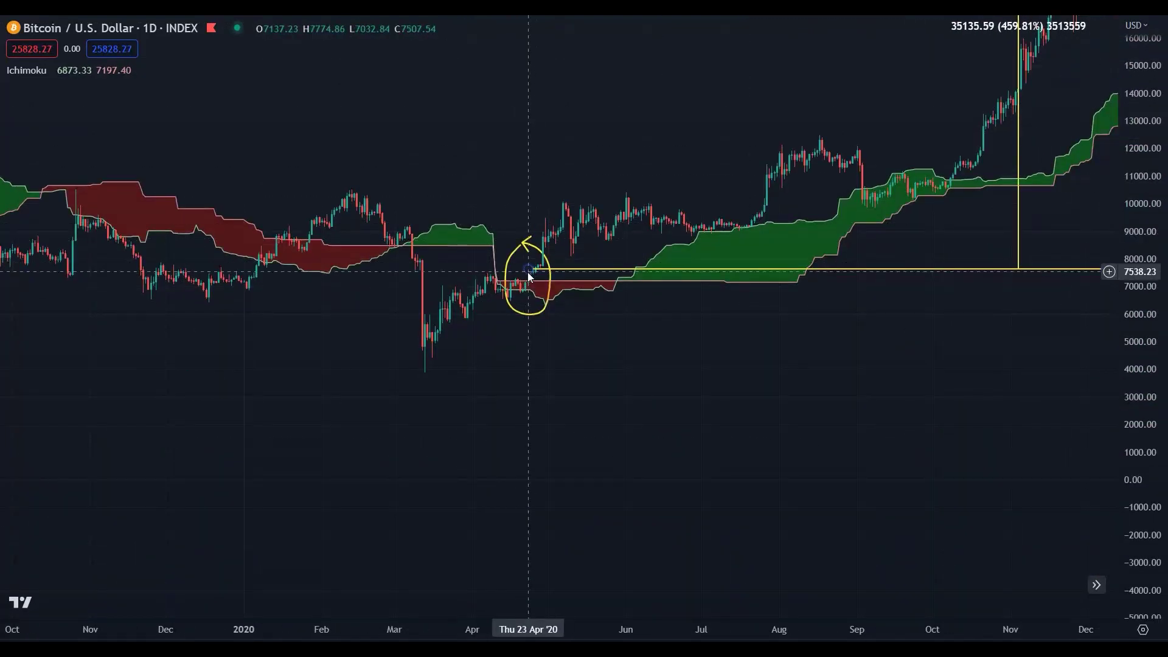
pyautogui.moveTo(770, 381); pyautogui.dragTo(339, 591)
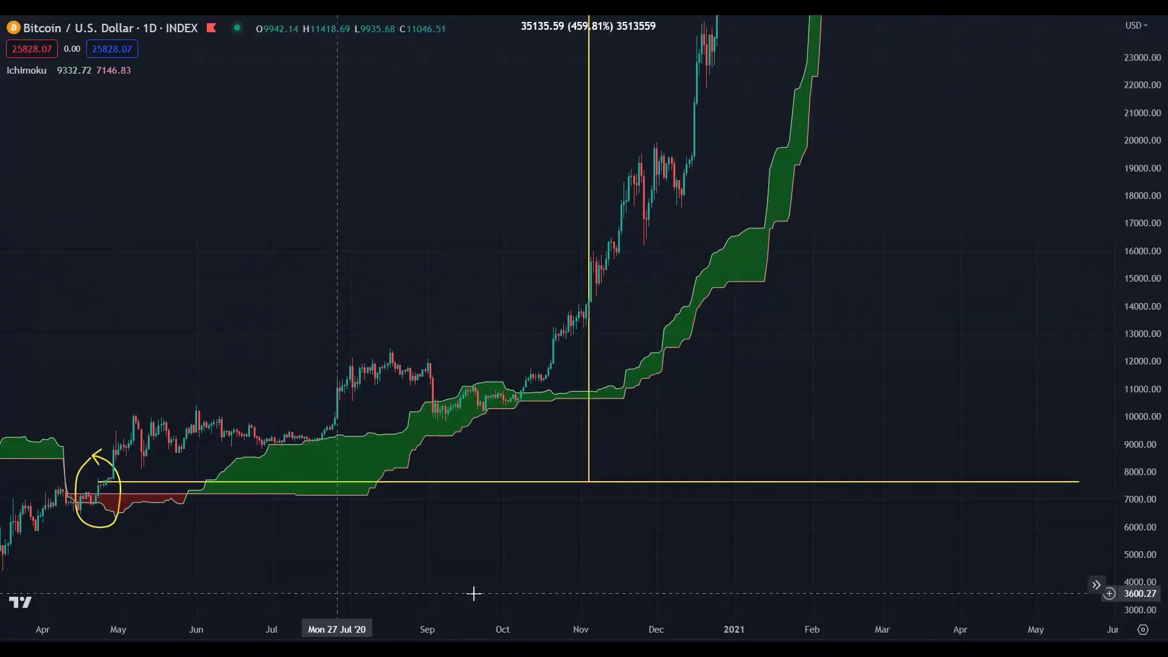
pyautogui.moveTo(1164, 267); pyautogui.dragTo(782, 456)
pyautogui.moveTo(868, 250); pyautogui.dragTo(907, 506)
pyautogui.moveTo(901, 632); pyautogui.dragTo(619, 631)
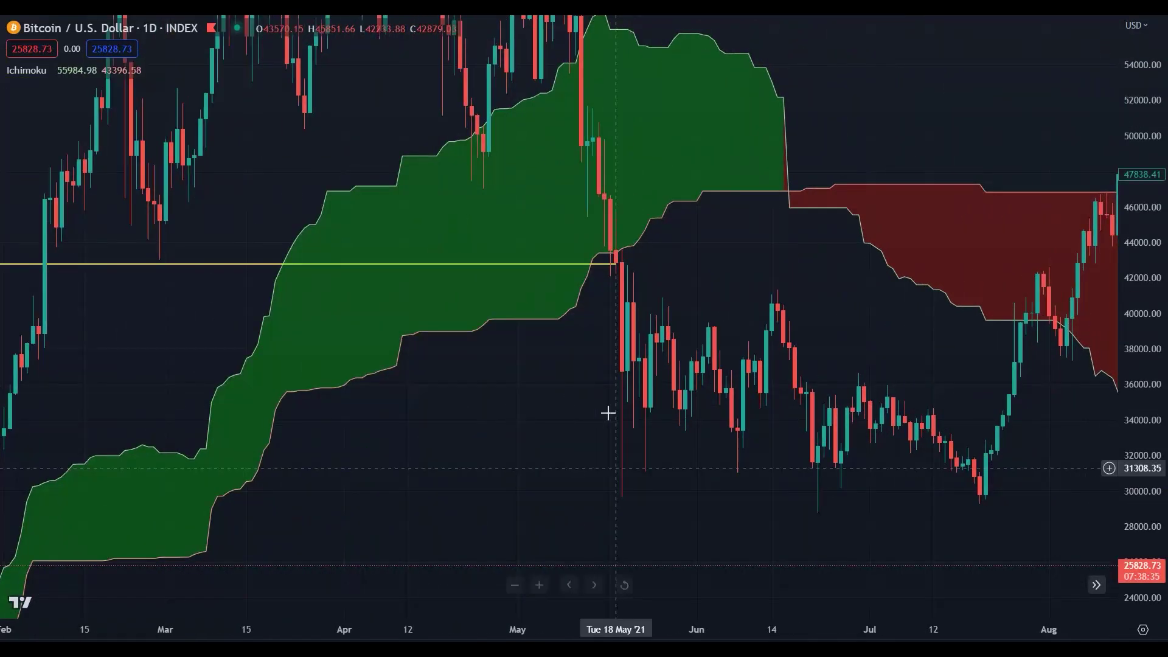
pyautogui.moveTo(616, 264); pyautogui.dragTo(616, 262)
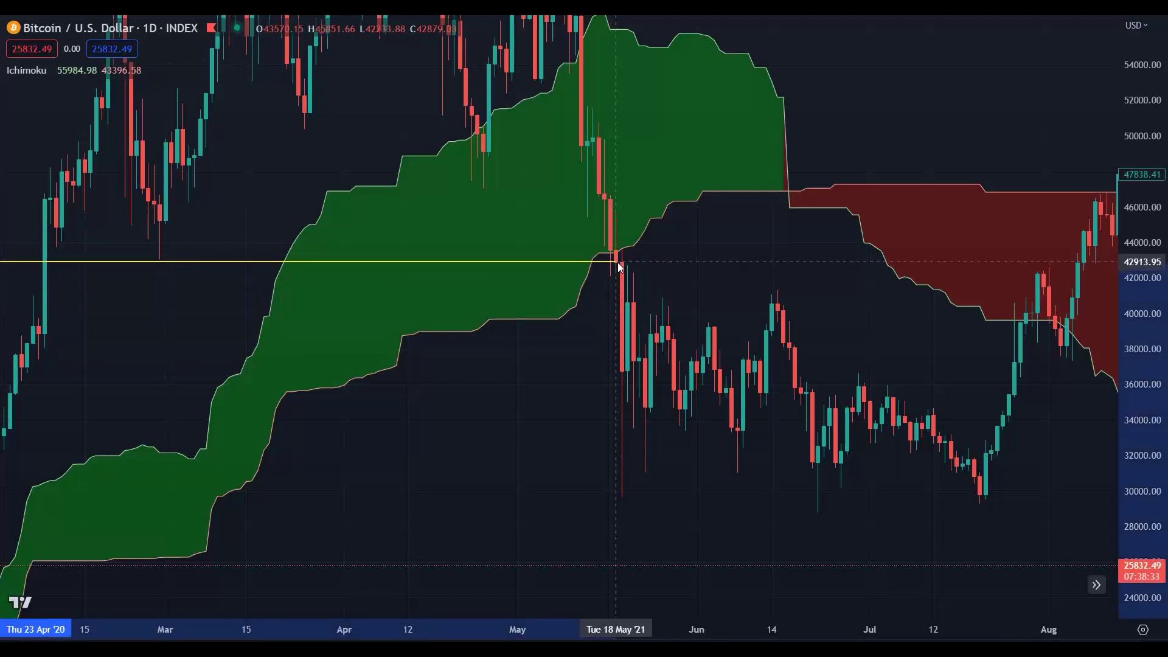
# Circle the January 2023 breakout above the red cloud and the mid-June 2023 price inside the green cloud
pyautogui.moveTo(535, 415); pyautogui.dragTo(1105, 336)
pyautogui.moveTo(1163, 302); pyautogui.dragTo(1075, 473)
pyautogui.moveTo(715, 627); pyautogui.dragTo(1015, 622)
pyautogui.moveTo(1017, 537); pyautogui.dragTo(676, 499)
pyautogui.click(1096, 584)
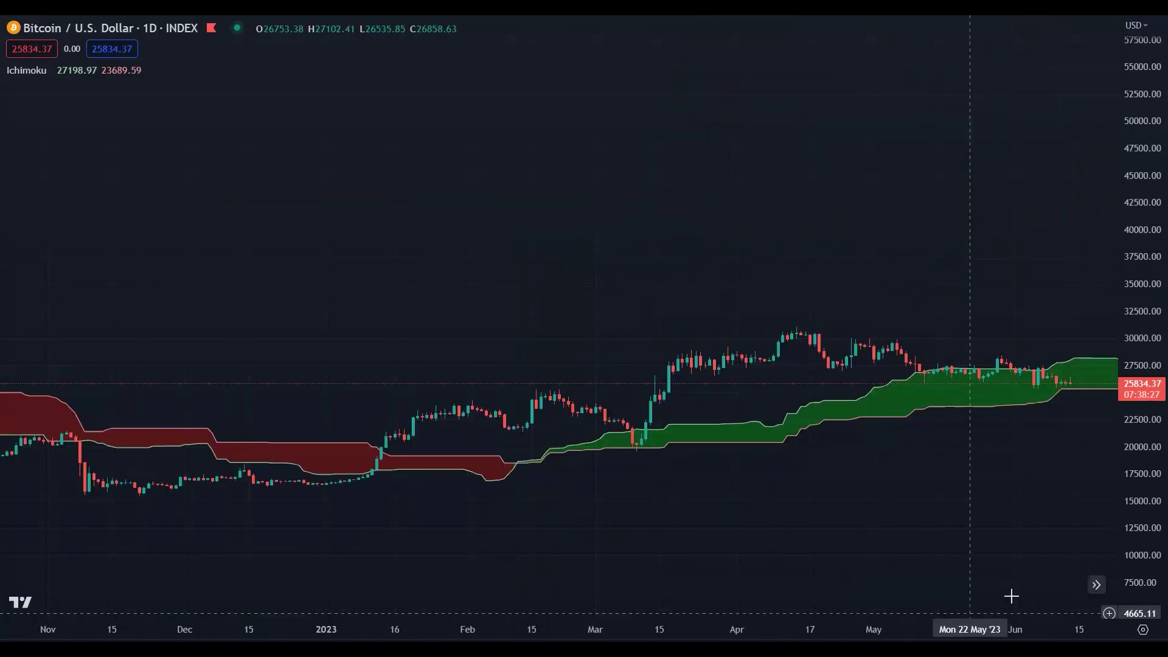
pyautogui.click(1108, 547)
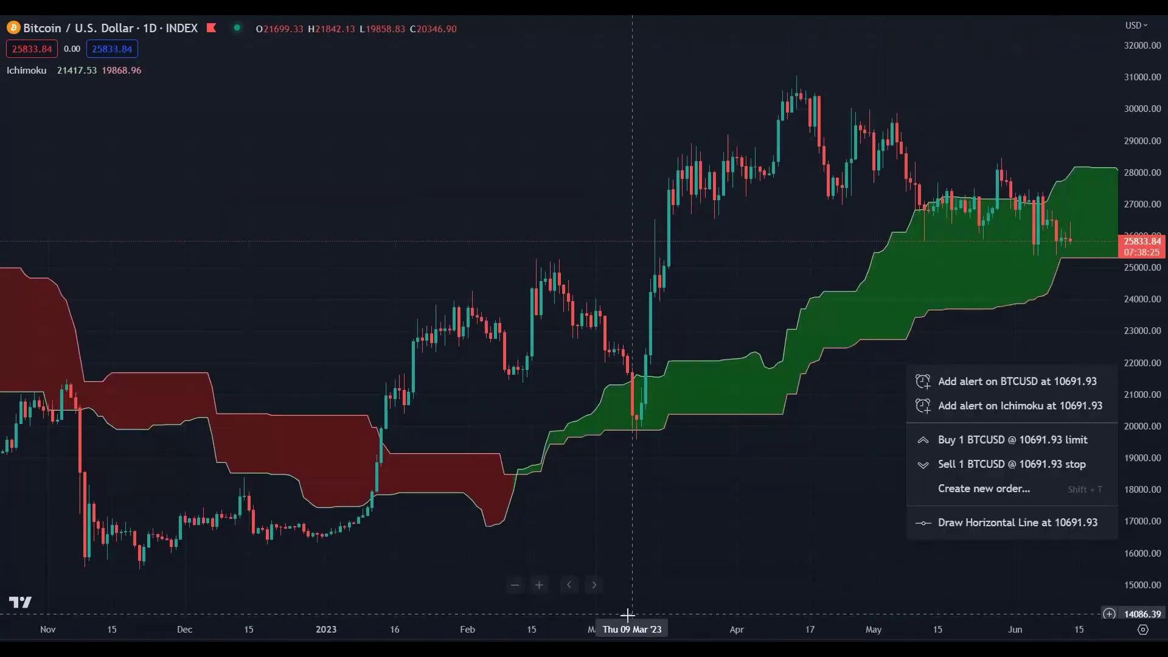
pyautogui.click(831, 605)
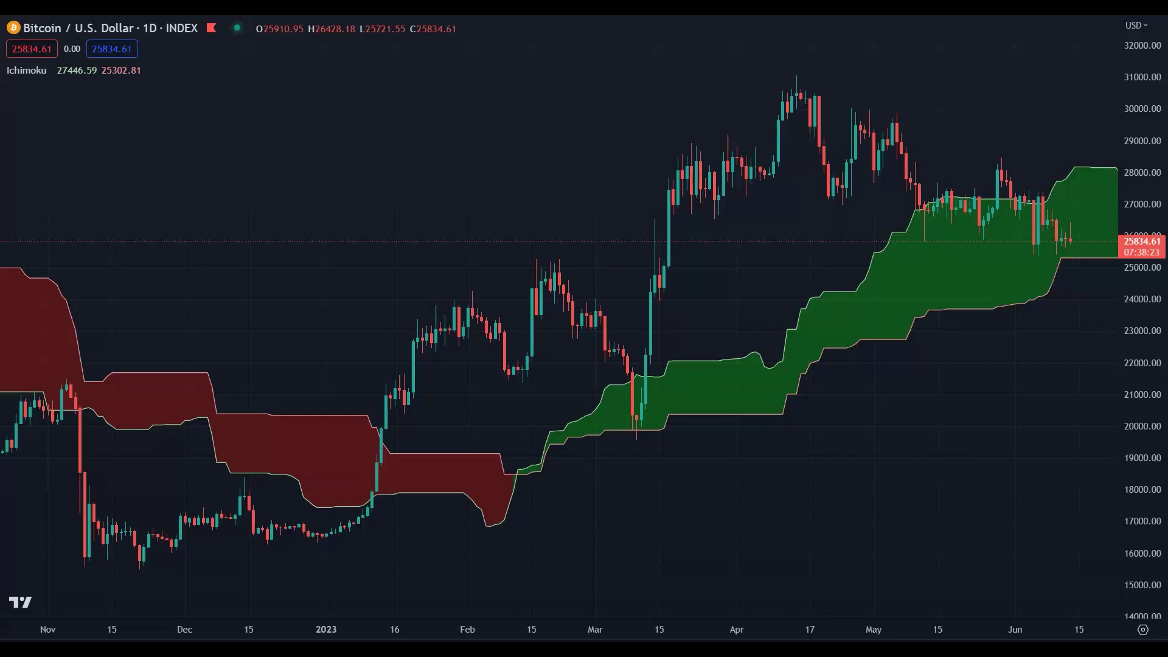
pyautogui.moveTo(384, 403)
pyautogui.mouseDown()
pyautogui.moveTo(372, 425)
pyautogui.moveTo(381, 445)
pyautogui.moveTo(401, 436)
pyautogui.mouseUp()
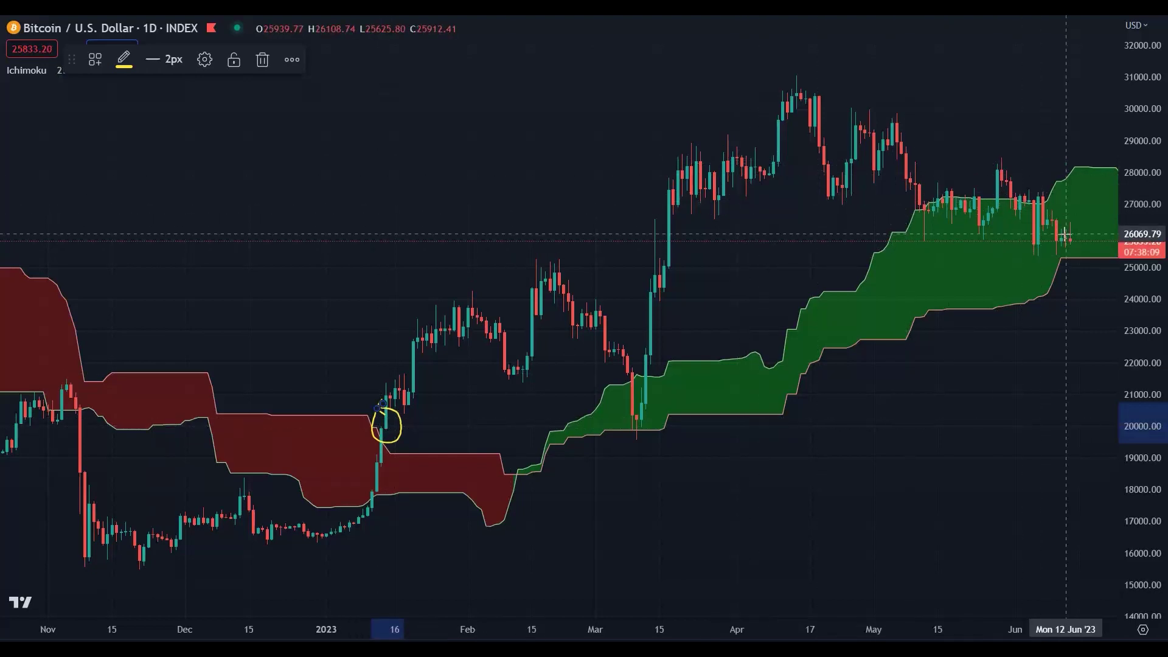
pyautogui.moveTo(1063, 225)
pyautogui.mouseDown()
pyautogui.moveTo(1076, 236)
pyautogui.moveTo(1038, 244)
pyautogui.moveTo(1071, 220)
pyautogui.moveTo(1052, 251)
pyautogui.mouseUp()
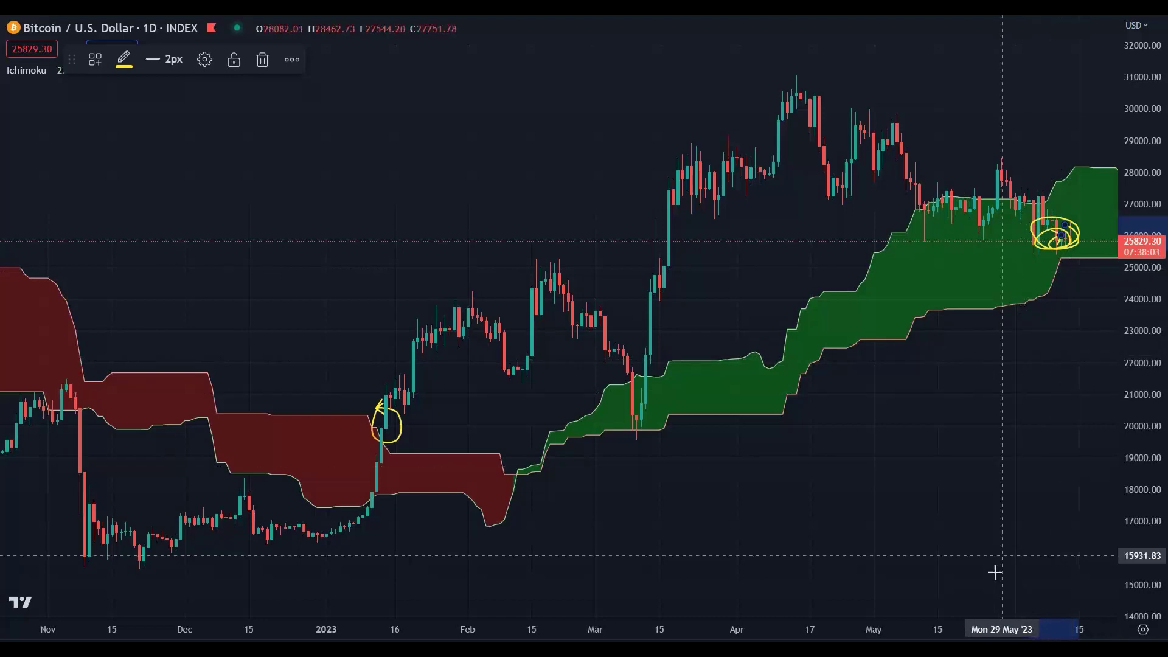
# Draw an upward arrow from the mid-June 2023 price through the green cloud to about 29000 at early July
pyautogui.moveTo(937, 623); pyautogui.dragTo(990, 627)
pyautogui.moveTo(1005, 509); pyautogui.dragTo(720, 482)
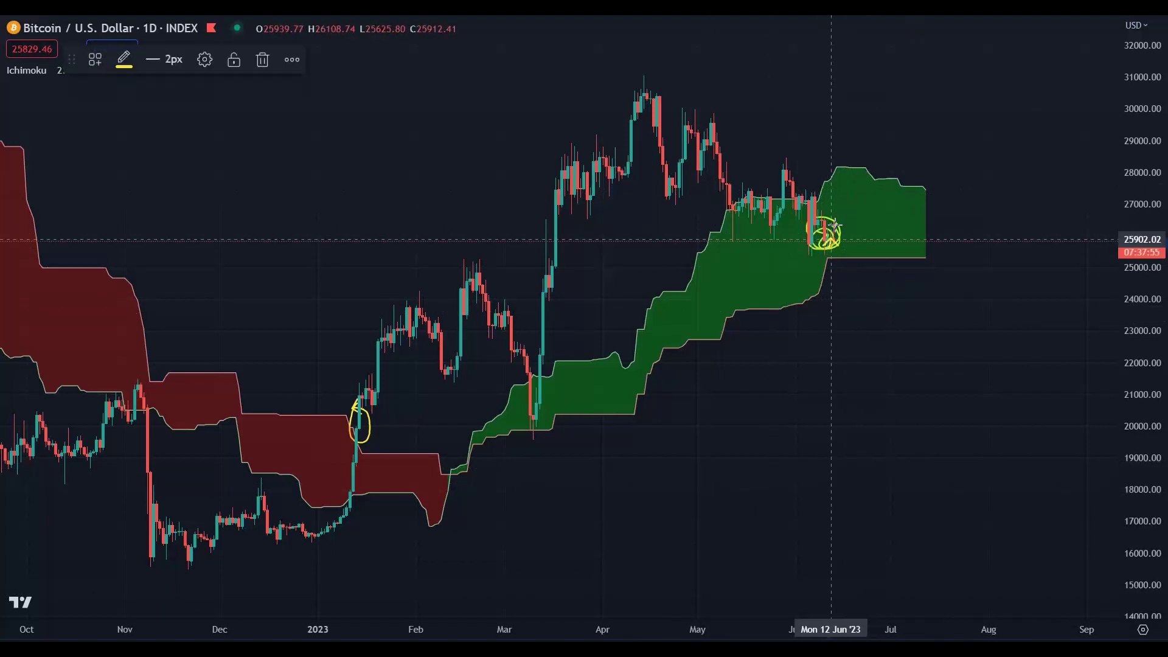
pyautogui.moveTo(831, 240); pyautogui.dragTo(889, 137)
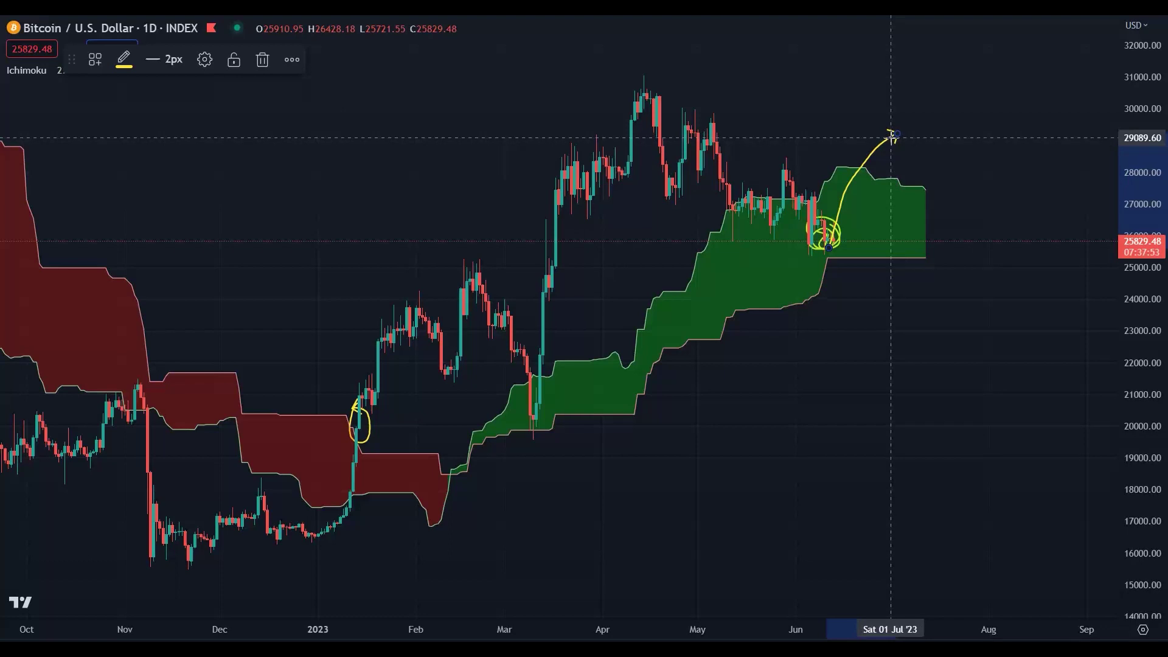
# Replace the upward arrow with strokes marking the green cloud's flat lower edge in June 2023, and undo these changes
pyautogui.hotkey('ctrl', 'z')
pyautogui.moveTo(780, 264); pyautogui.dragTo(880, 258)
pyautogui.moveTo(849, 323)
pyautogui.mouseDown()
pyautogui.moveTo(850, 265)
pyautogui.moveTo(835, 267)
pyautogui.mouseUp()
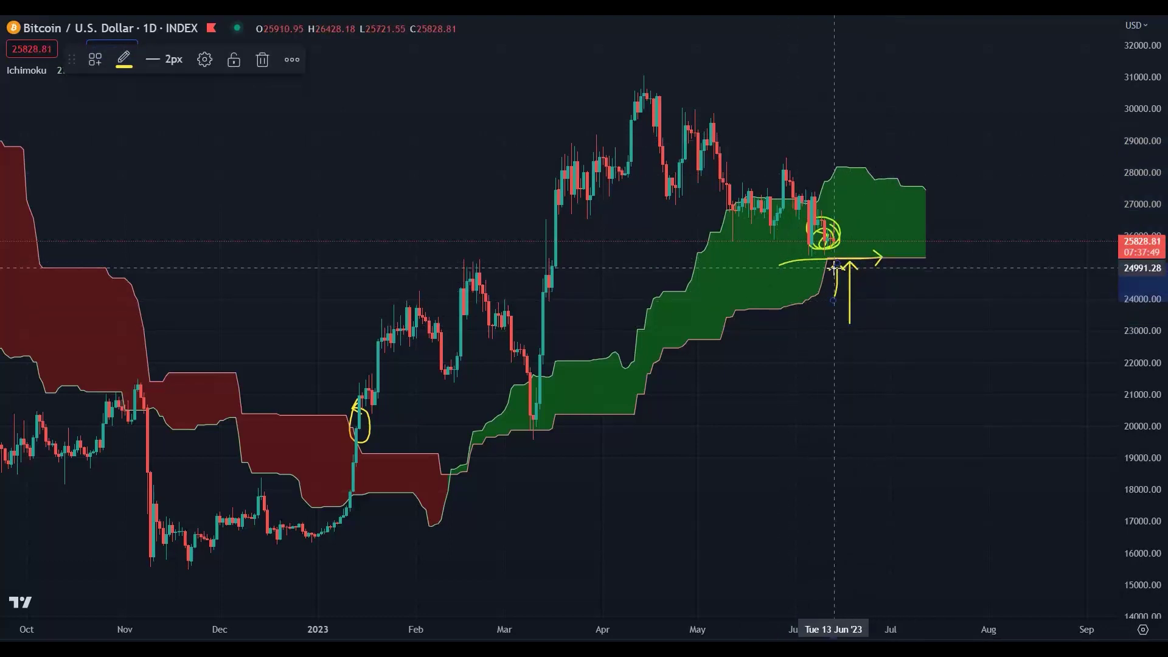
pyautogui.hotkey('ctrl', 'z')
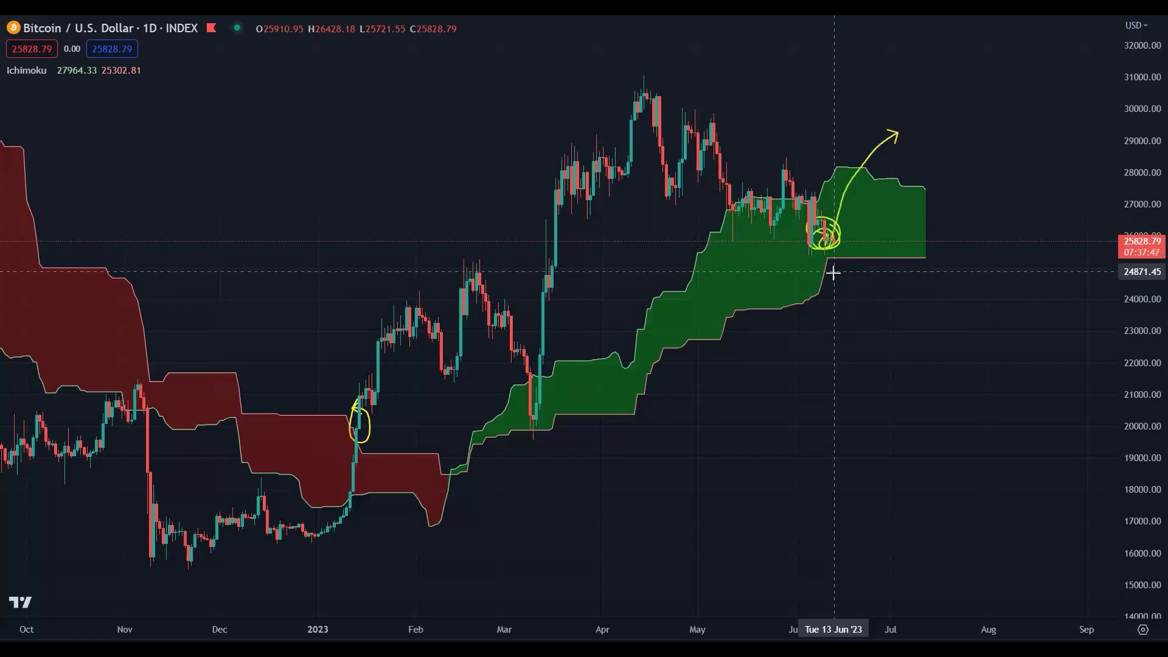
# Draw short upward arrows from below toward the green cloud's lower edge across June 2023
pyautogui.moveTo(838, 323); pyautogui.dragTo(834, 266)
pyautogui.moveTo(808, 334); pyautogui.dragTo(818, 290)
pyautogui.moveTo(871, 326); pyautogui.dragTo(886, 261)
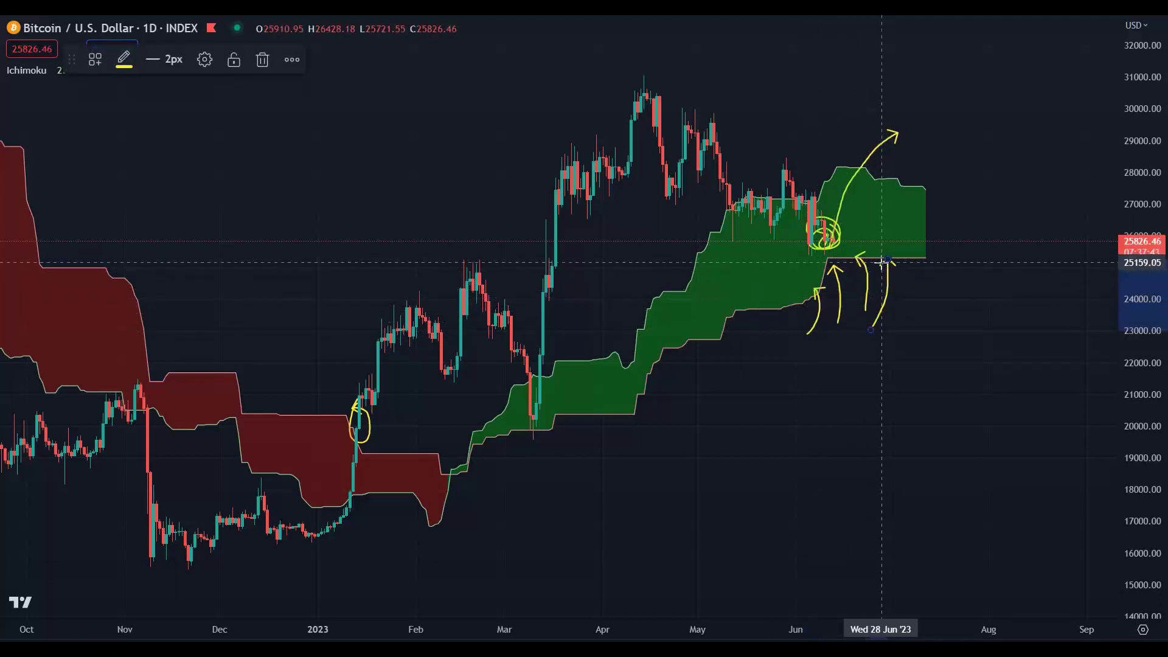
# Replace the arrows under the green cloud with four short upward arrows below its flat lower edge from mid-June to early July 2023
pyautogui.hotkey('ctrl', 'z')
pyautogui.hotkey('ctrl', 'z')
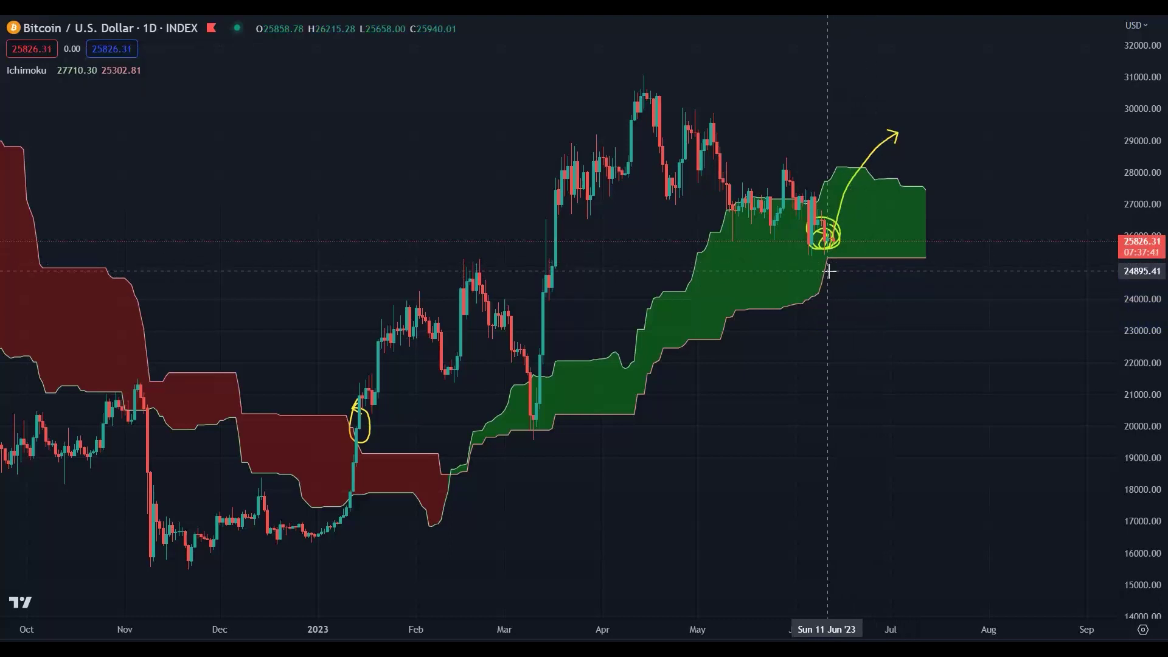
pyautogui.moveTo(829, 270); pyautogui.dragTo(845, 268)
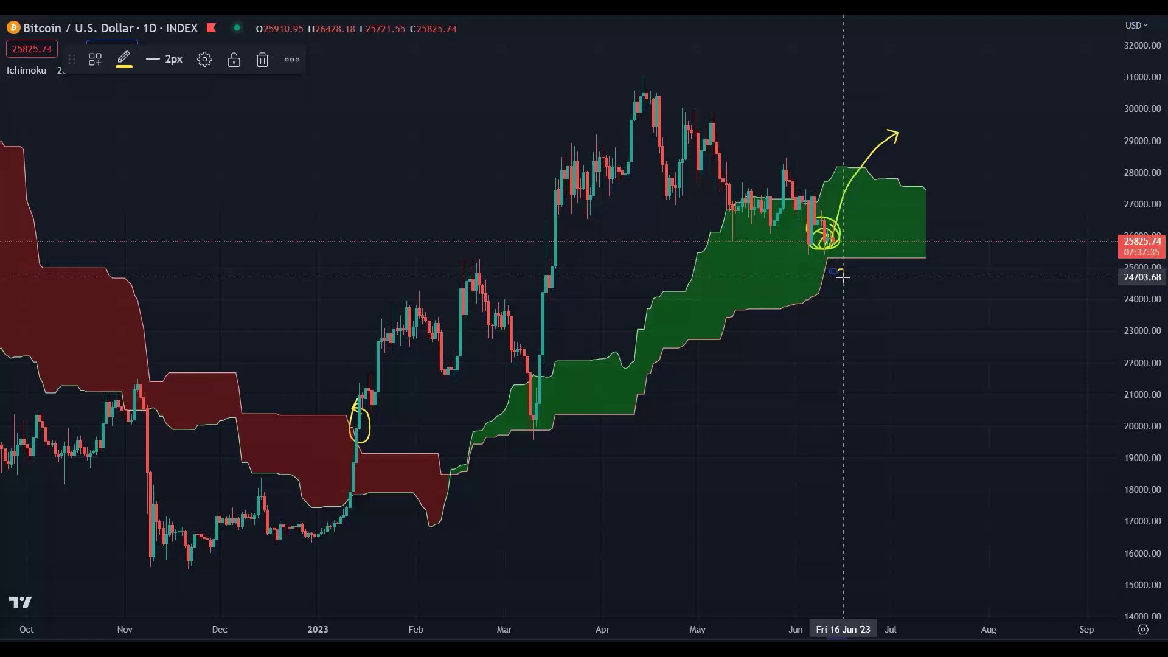
pyautogui.press('Delete')
pyautogui.moveTo(837, 269); pyautogui.dragTo(842, 307)
pyautogui.moveTo(863, 265)
pyautogui.mouseDown()
pyautogui.moveTo(860, 311)
pyautogui.moveTo(887, 263)
pyautogui.moveTo(906, 259)
pyautogui.mouseUp()
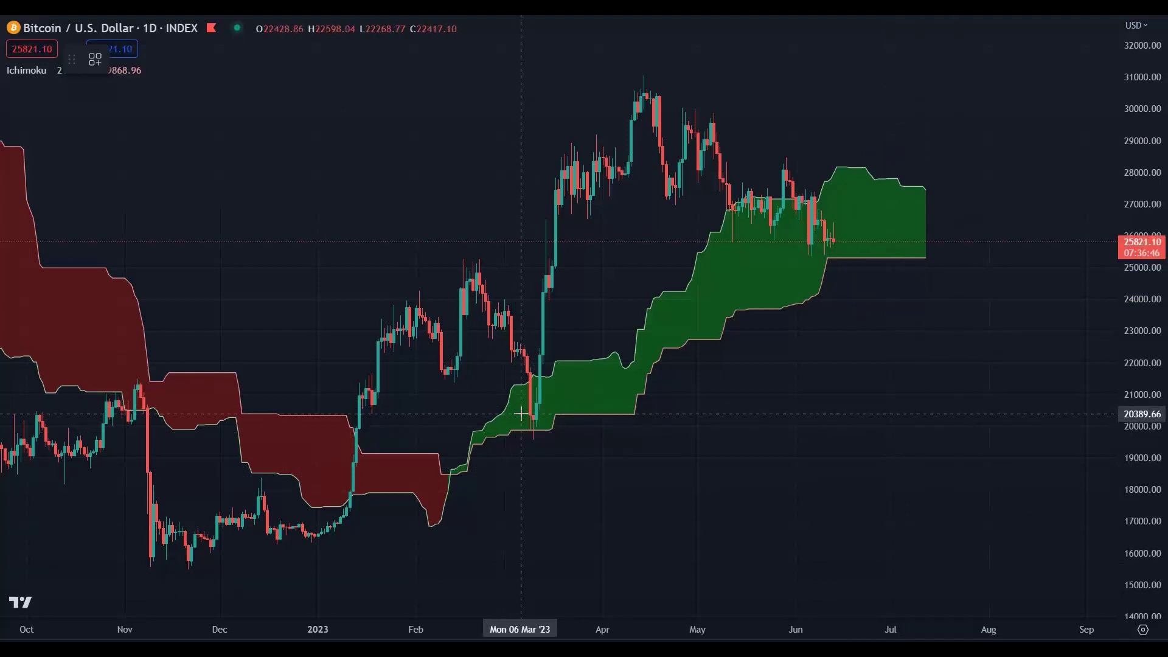
# Circle the mid-March 2023 low at the green cloud and draw upward arrows along the cloud's lower edge from March through late June
pyautogui.moveTo(517, 416)
pyautogui.mouseDown()
pyautogui.moveTo(494, 426)
pyautogui.moveTo(555, 469)
pyautogui.moveTo(555, 410)
pyautogui.moveTo(520, 402)
pyautogui.mouseUp()
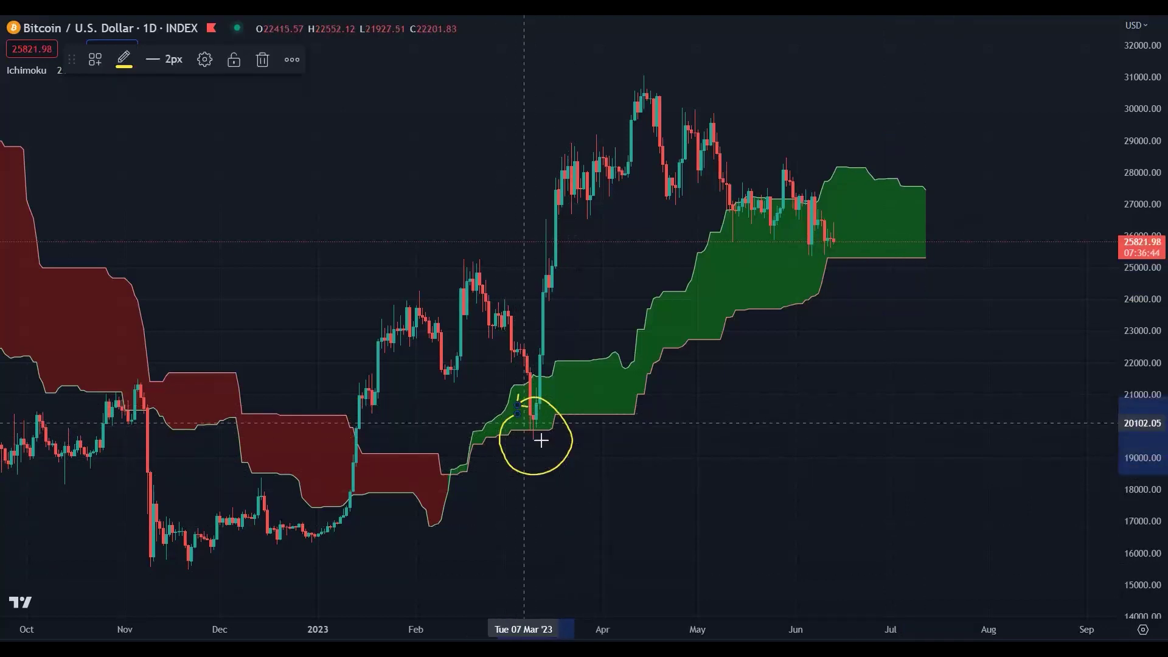
pyautogui.moveTo(612, 477)
pyautogui.mouseDown()
pyautogui.moveTo(535, 458)
pyautogui.moveTo(543, 440)
pyautogui.mouseUp()
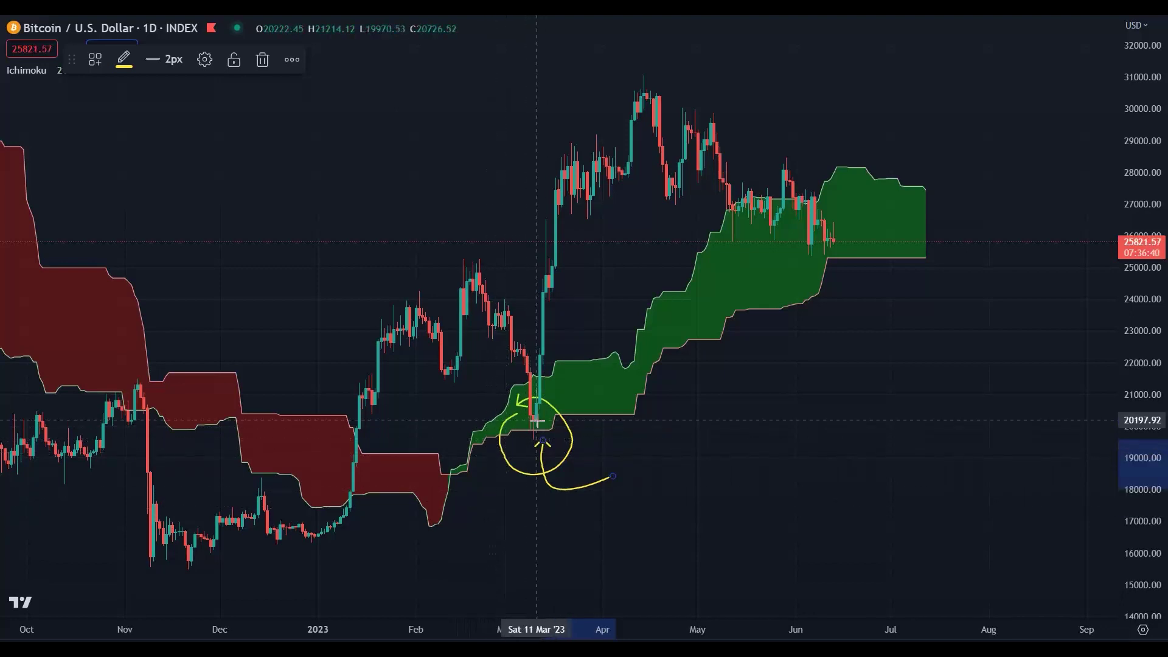
pyautogui.moveTo(604, 461); pyautogui.dragTo(606, 421)
pyautogui.moveTo(626, 467)
pyautogui.mouseDown()
pyautogui.moveTo(631, 426)
pyautogui.moveTo(684, 348)
pyautogui.moveTo(757, 310)
pyautogui.mouseUp()
pyautogui.moveTo(821, 358)
pyautogui.mouseDown()
pyautogui.moveTo(811, 305)
pyautogui.moveTo(836, 286)
pyautogui.moveTo(828, 271)
pyautogui.mouseUp()
pyautogui.moveTo(873, 302); pyautogui.dragTo(872, 266)
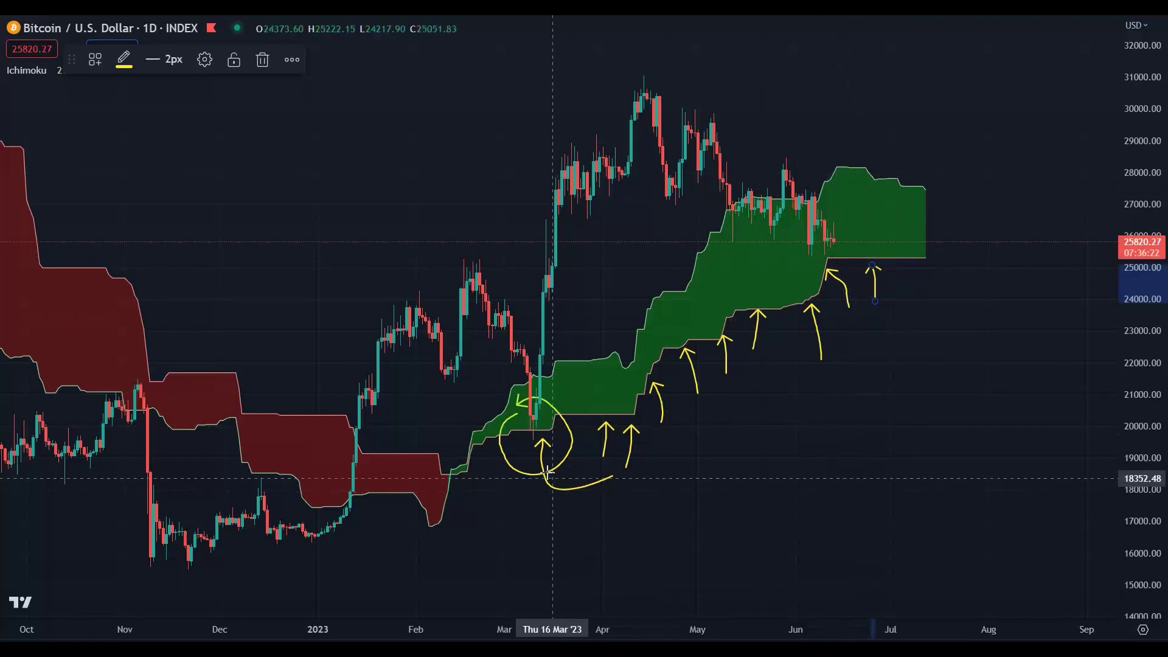
pyautogui.moveTo(534, 418)
pyautogui.mouseDown()
pyautogui.moveTo(521, 429)
pyautogui.moveTo(538, 450)
pyautogui.moveTo(548, 433)
pyautogui.moveTo(533, 420)
pyautogui.mouseUp()
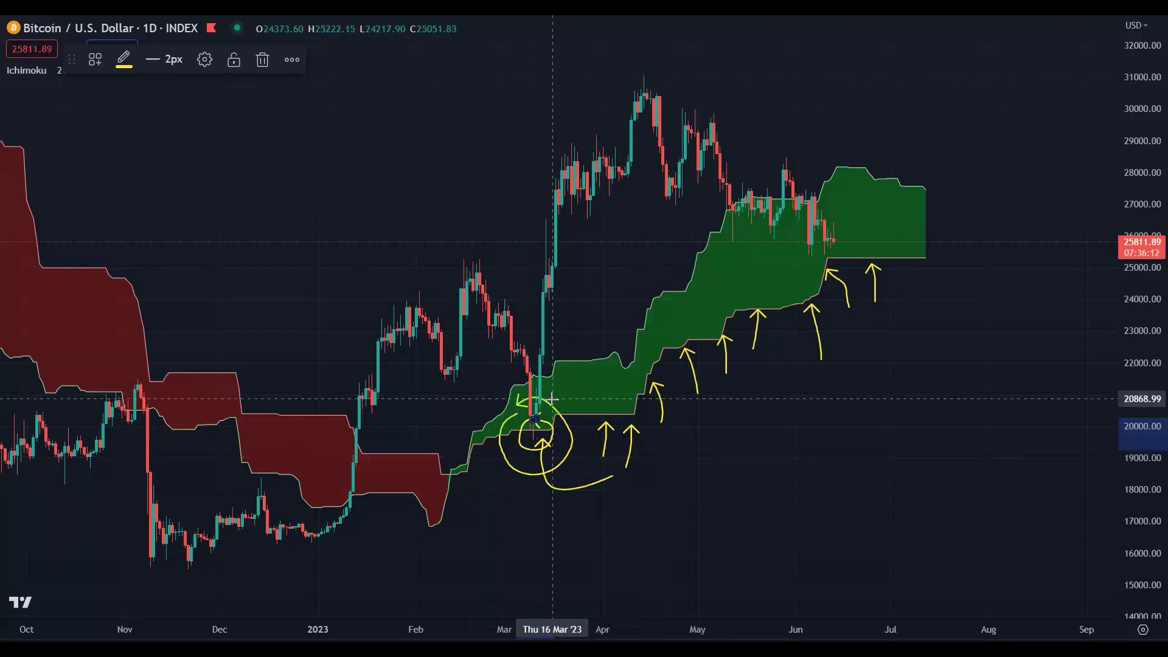
# Undo the circles around the March 2023 low and all the arrows along the green cloud's lower edge
pyautogui.hotkey('ctrl', 'z')
pyautogui.hotkey('ctrl', 'z')
pyautogui.hotkey('ctrl', 'z')
pyautogui.hotkey('ctrl', 'z')
pyautogui.hotkey('ctrl', 'z')
pyautogui.hotkey('ctrl', 'z')
pyautogui.hotkey('ctrl', 'z')
pyautogui.hotkey('ctrl', 'z')
pyautogui.hotkey('ctrl', 'z')
pyautogui.hotkey('ctrl', 'z')
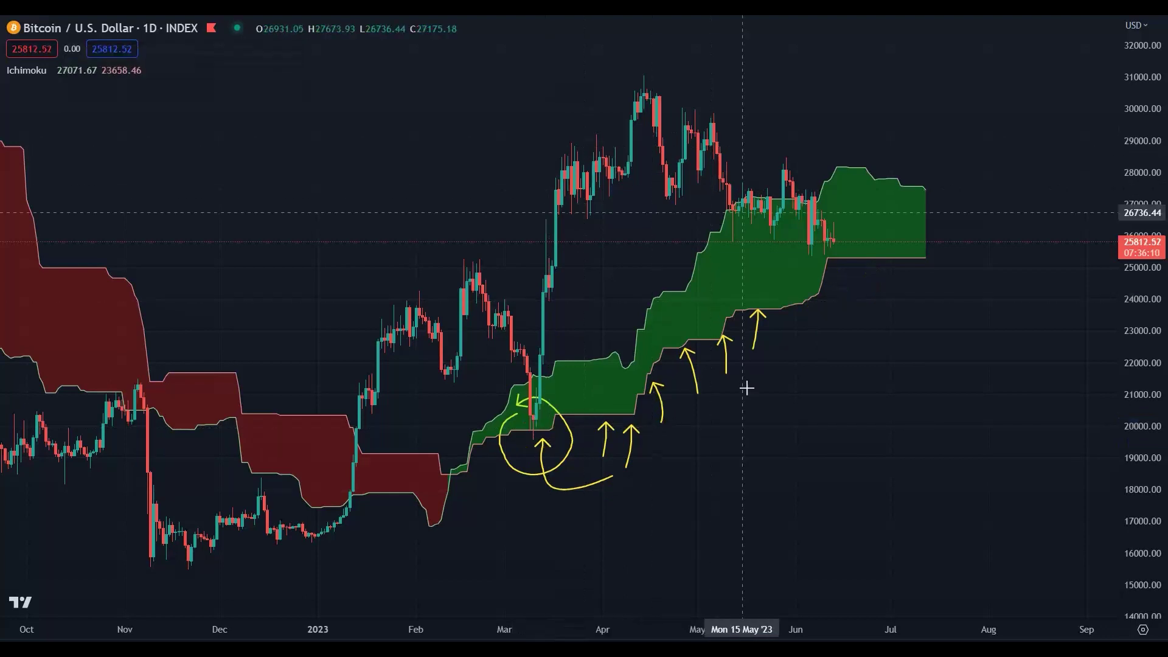
pyautogui.hotkey('ctrl', 'z')
pyautogui.hotkey('ctrl', 'z')
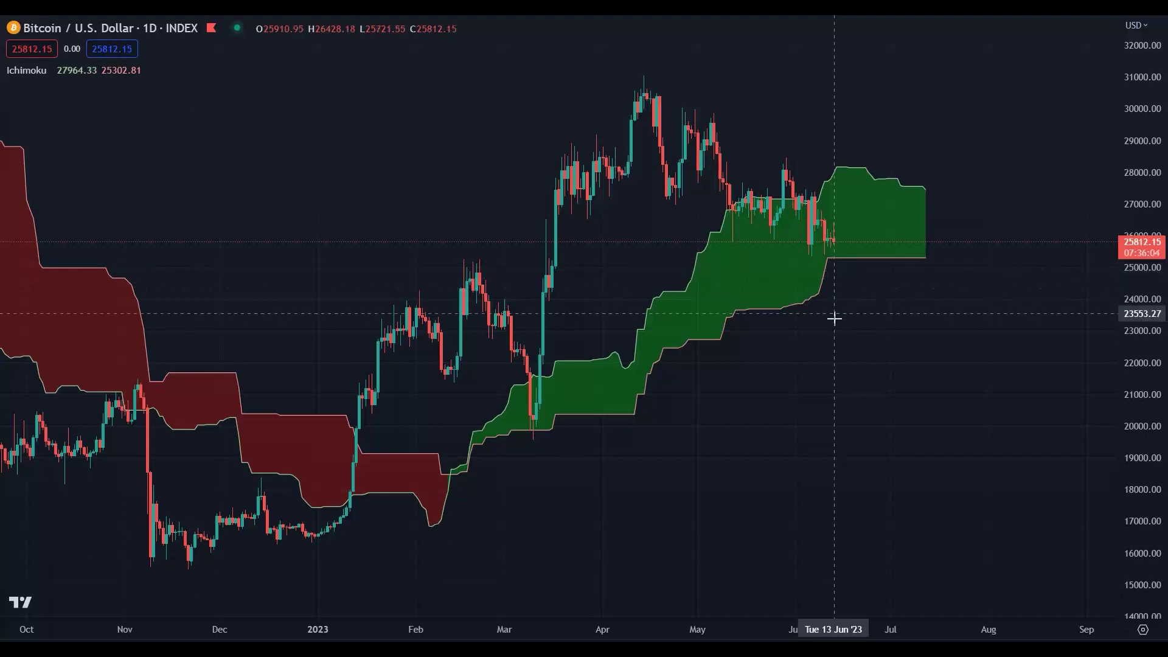
# Mark cloud support in mid-June, then a breakout path to about 30000, circling the cloud's upper edge and extending an arrow to about 32000
pyautogui.moveTo(837, 317); pyautogui.dragTo(844, 275)
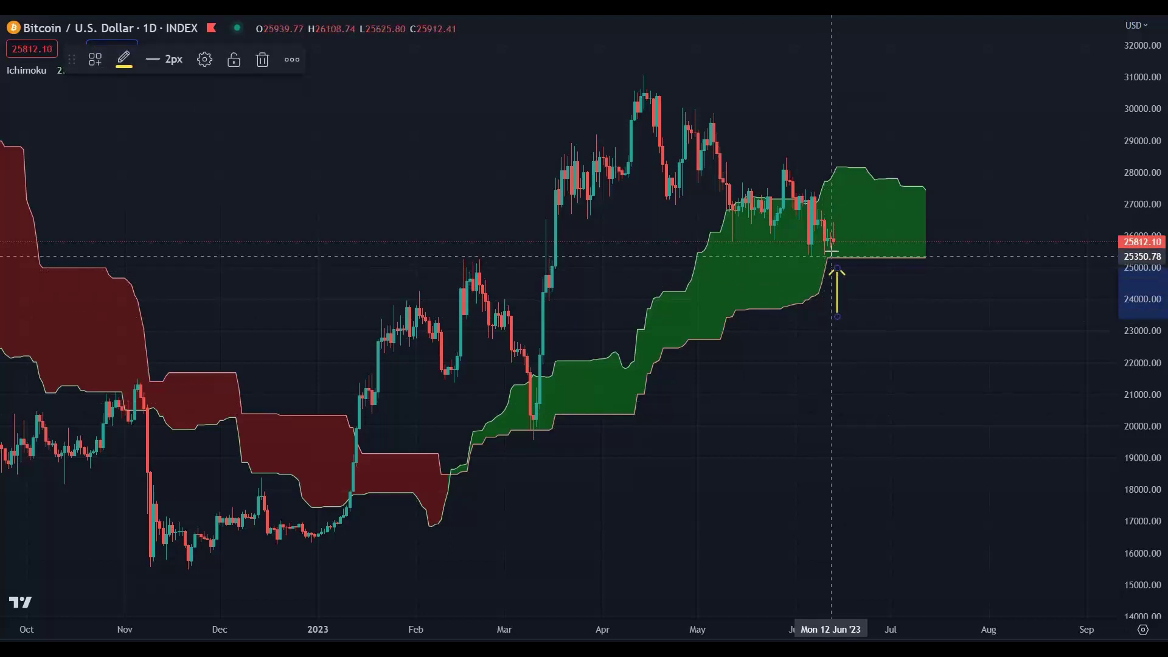
pyautogui.moveTo(832, 251)
pyautogui.mouseDown()
pyautogui.moveTo(888, 117)
pyautogui.moveTo(862, 150)
pyautogui.mouseUp()
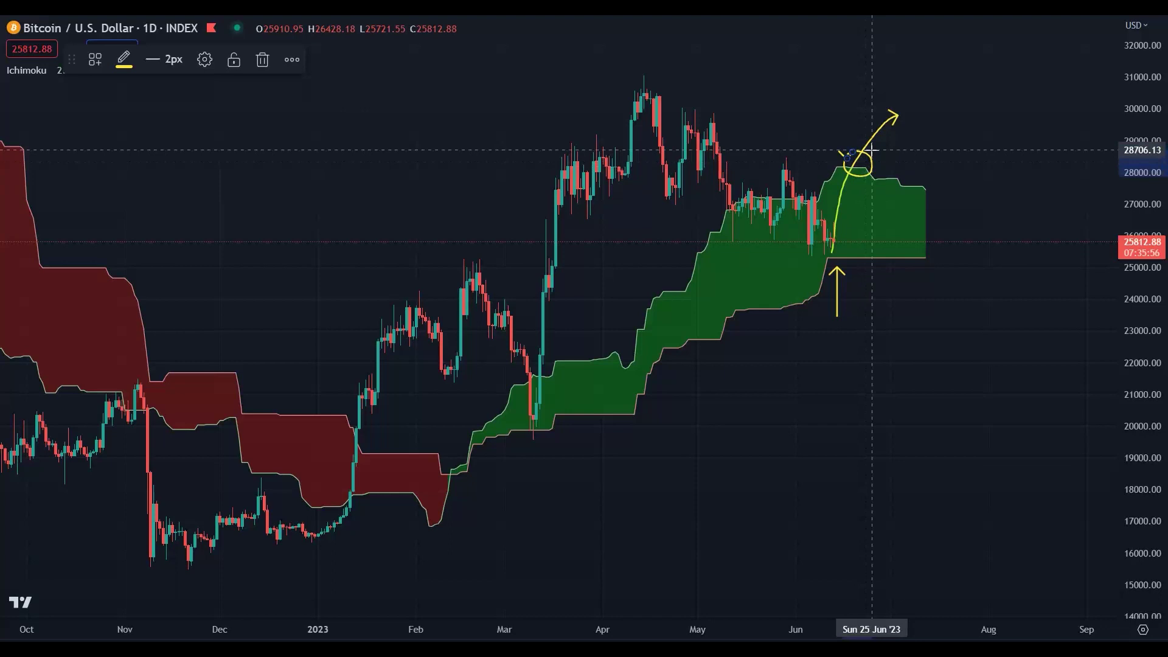
pyautogui.moveTo(870, 167)
pyautogui.mouseDown()
pyautogui.moveTo(928, 114)
pyautogui.moveTo(961, 41)
pyautogui.mouseUp()
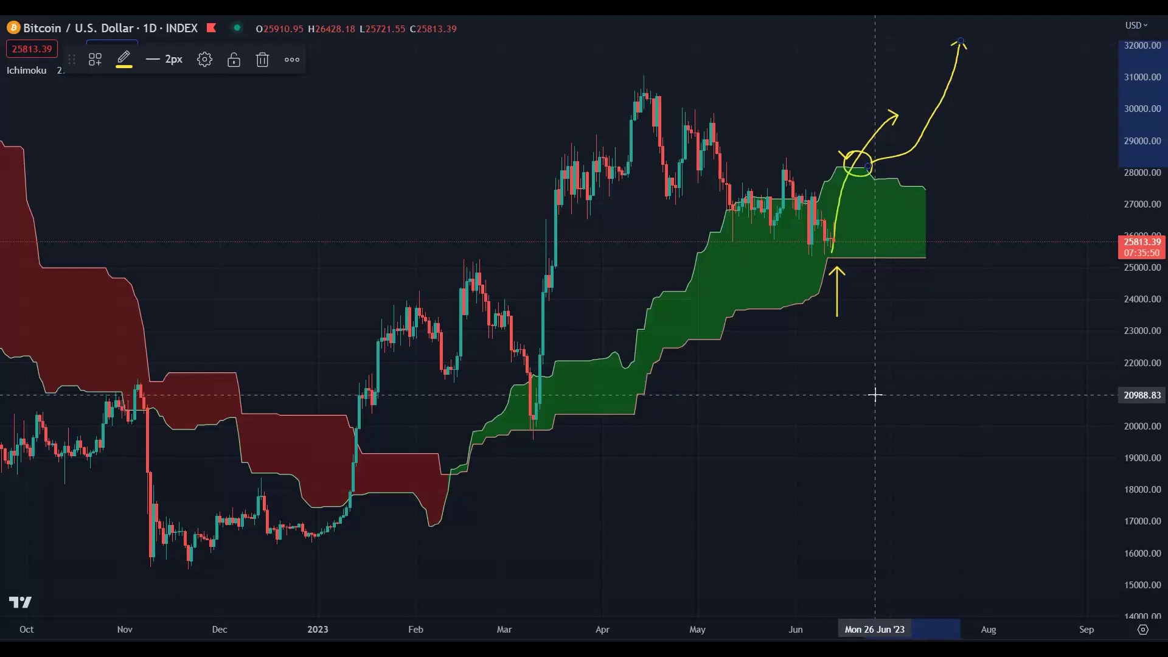